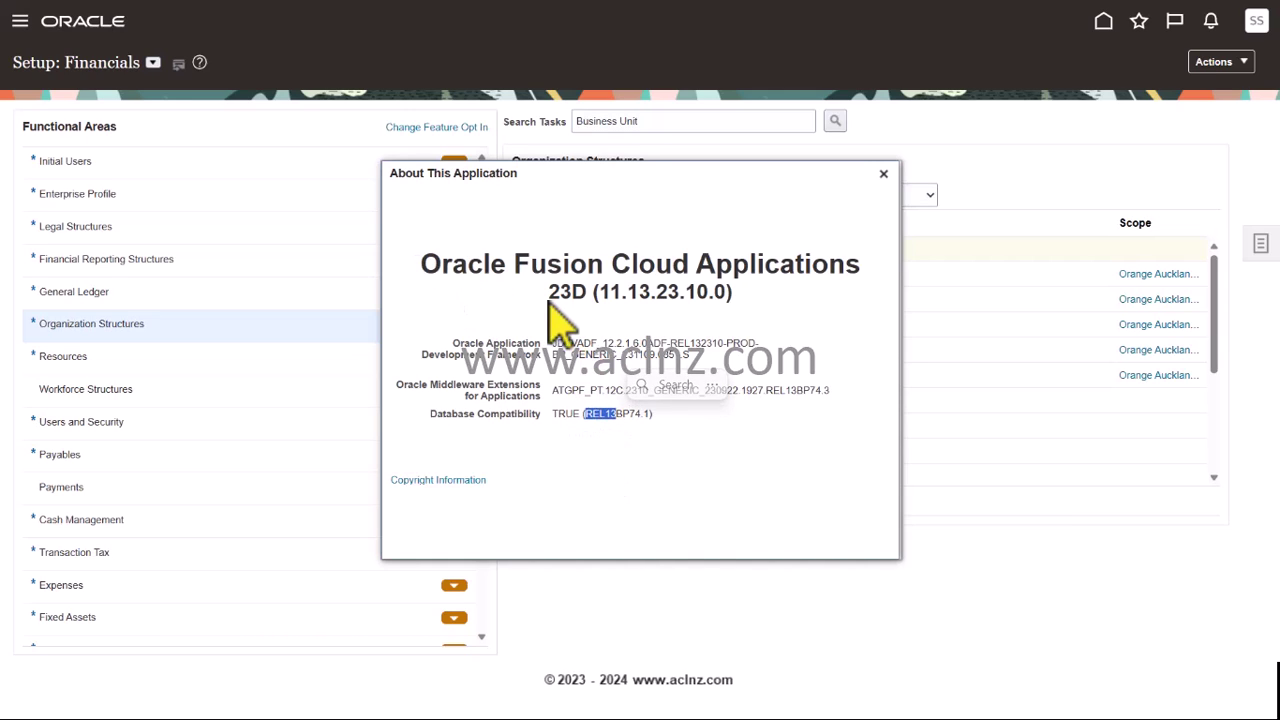
Highlight release 23D (11.13.23.10.0) in the About This Application version details.
{"action": "left_click_drag", "start_coordinate": [548, 291], "coordinate": [588, 315]}
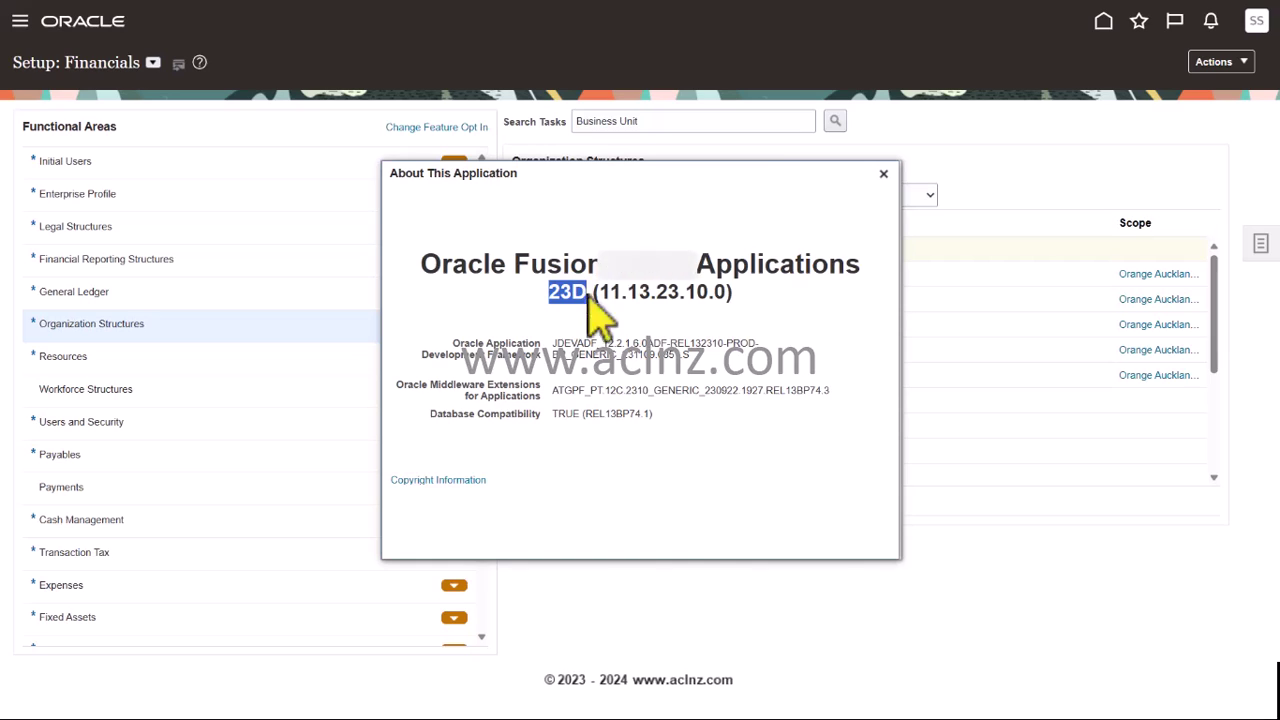
Close the About dialog and start Assign Business Unit Business Function for Orange Auckland.
{"action": "left_click", "coordinate": [884, 175]}
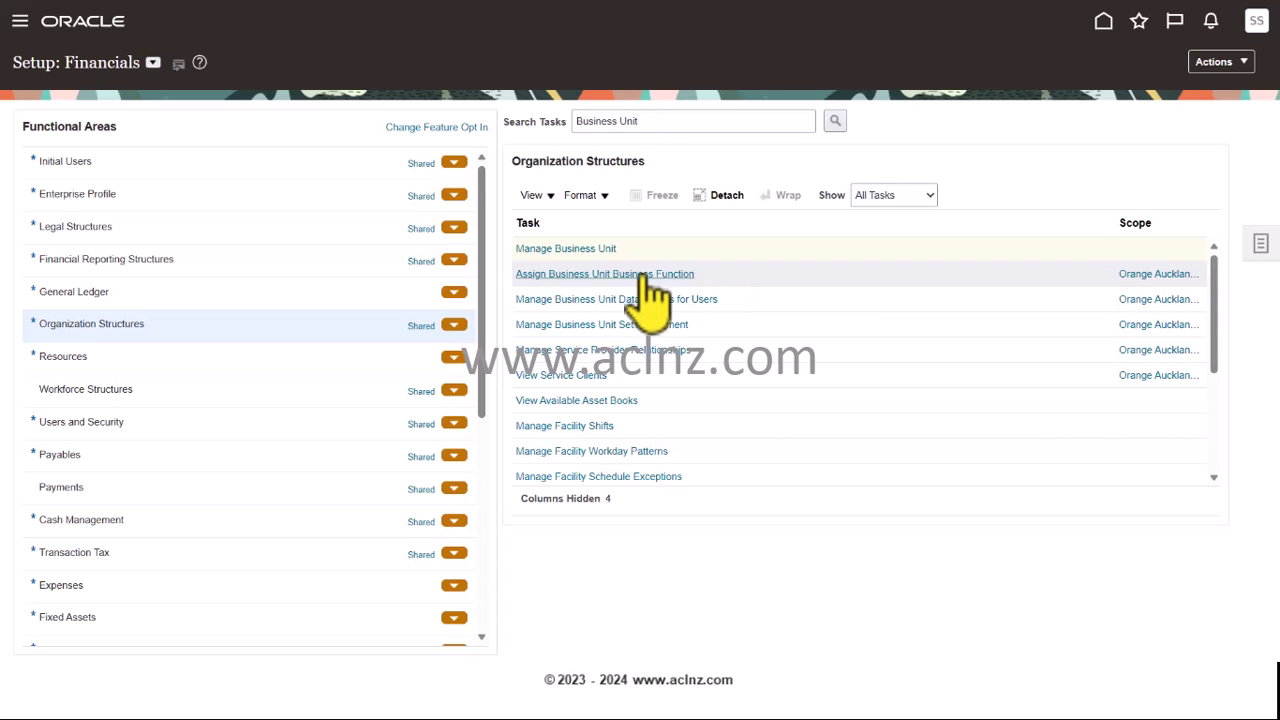
{"action": "left_click", "coordinate": [718, 278]}
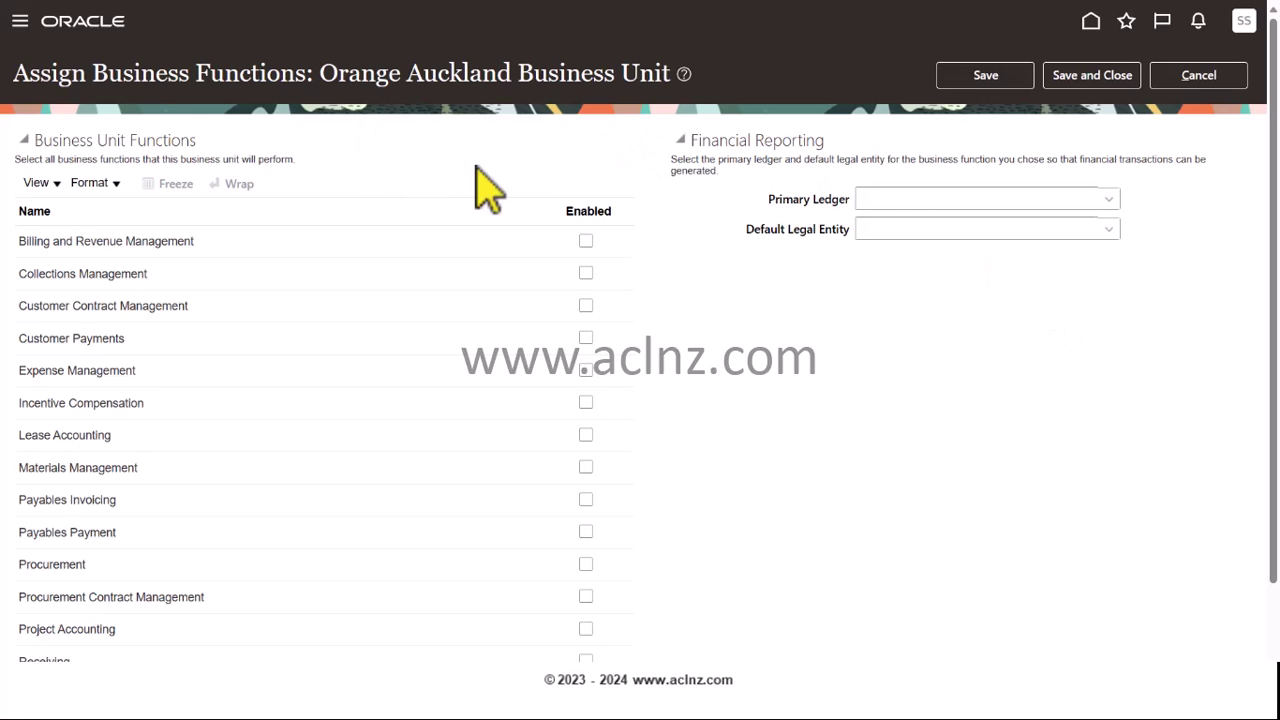
Set Orange_Primary_Ledger; enable Billing and Revenue, Collections, Customer Contracts, Customer Payments, Expense Management.
{"action": "left_click", "coordinate": [1110, 199]}
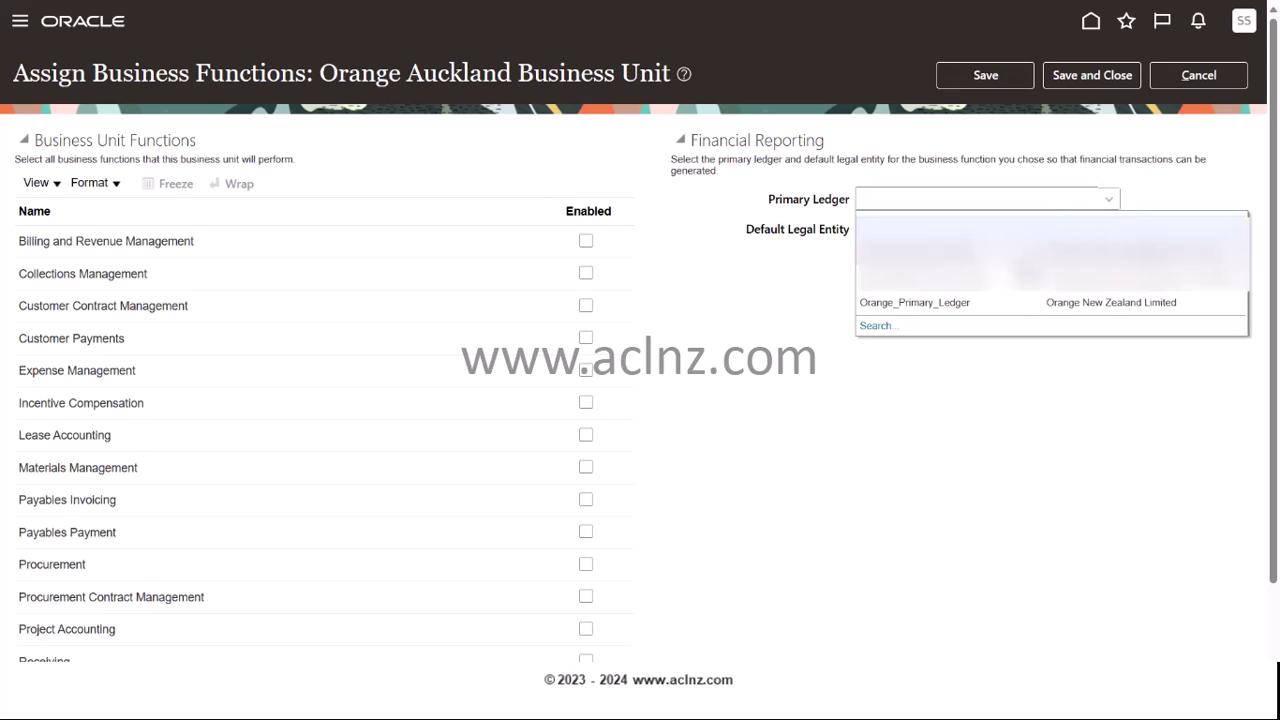
{"action": "left_click", "coordinate": [1003, 310]}
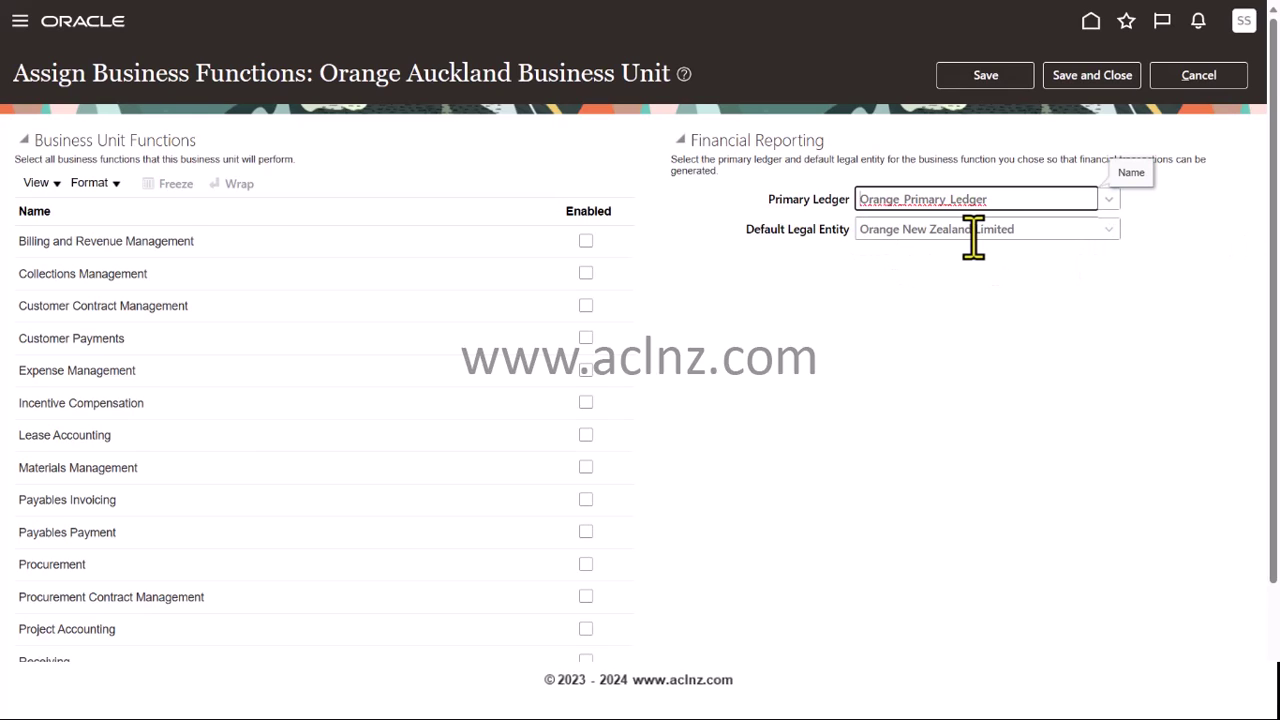
{"action": "left_click", "coordinate": [586, 242]}
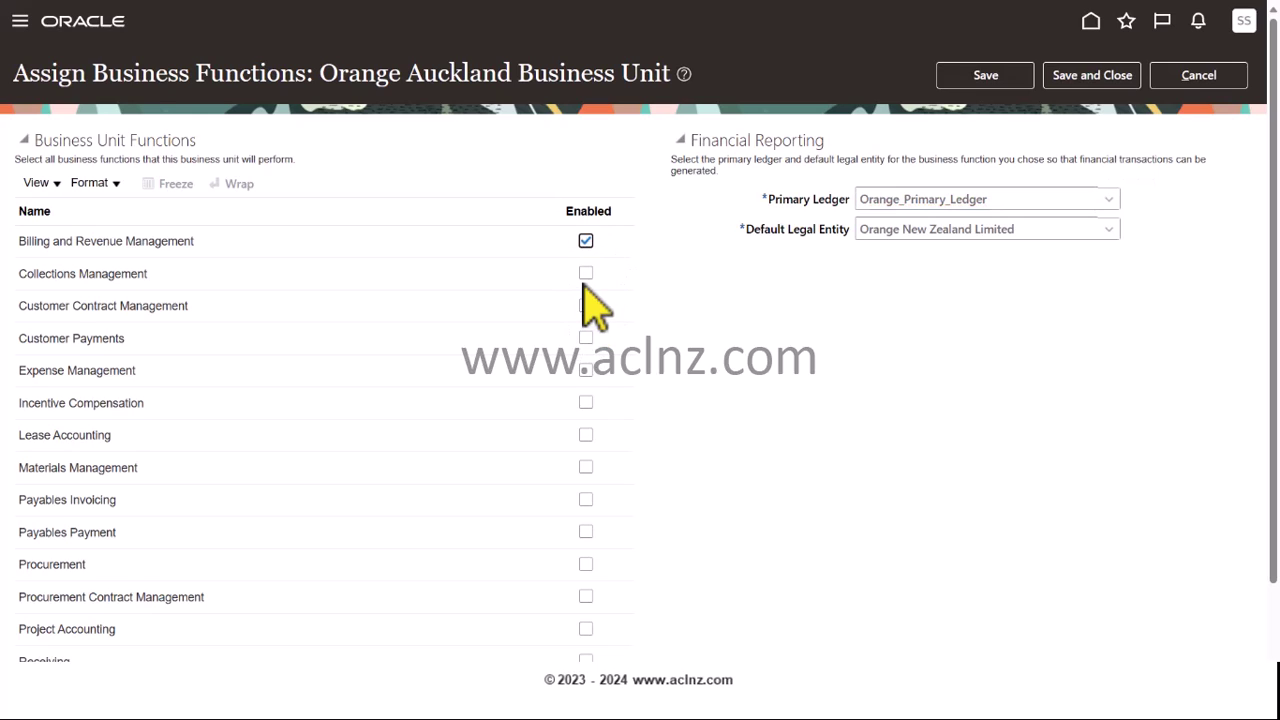
{"action": "left_click", "coordinate": [586, 273]}
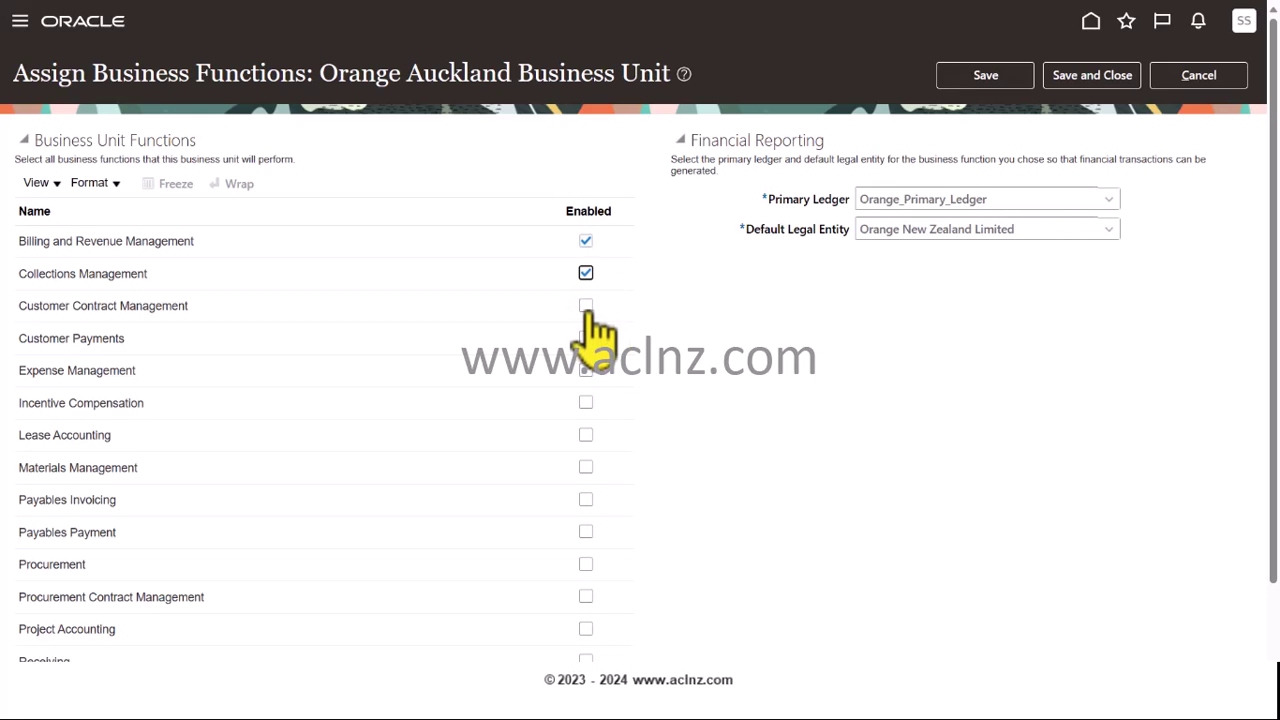
{"action": "left_click", "coordinate": [586, 306]}
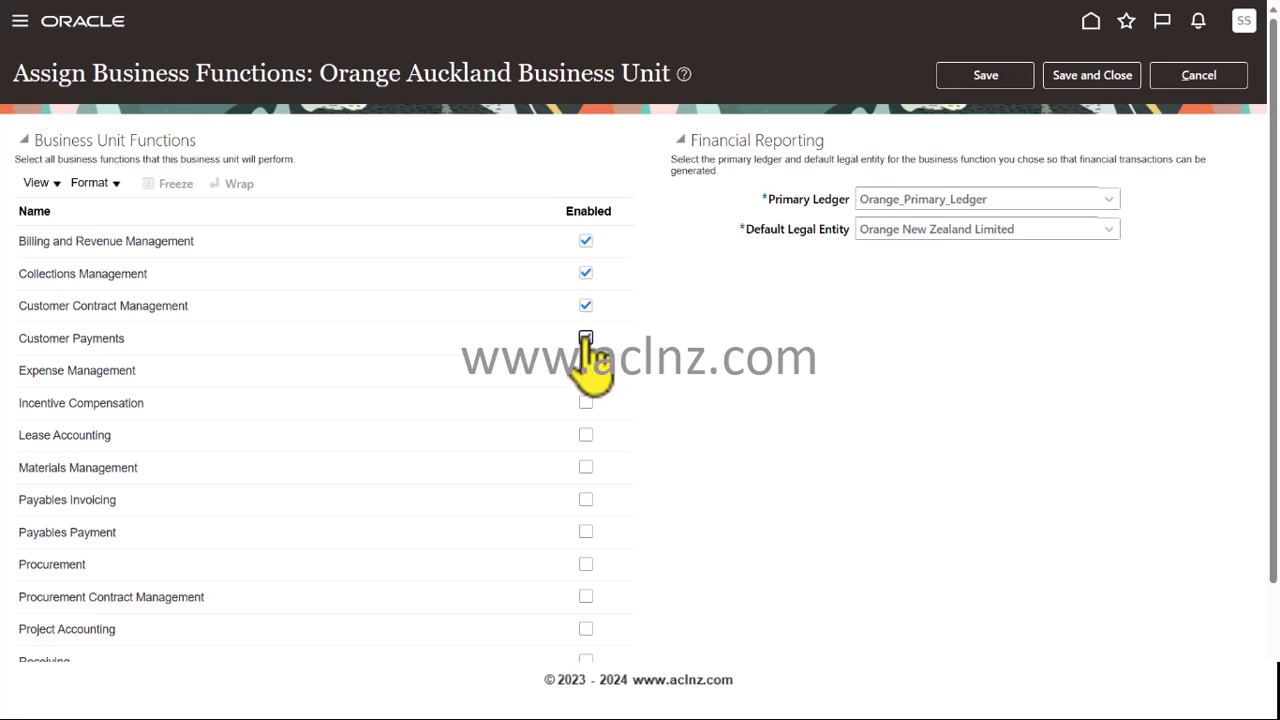
{"action": "left_click", "coordinate": [586, 338]}
{"action": "left_click", "coordinate": [586, 370]}
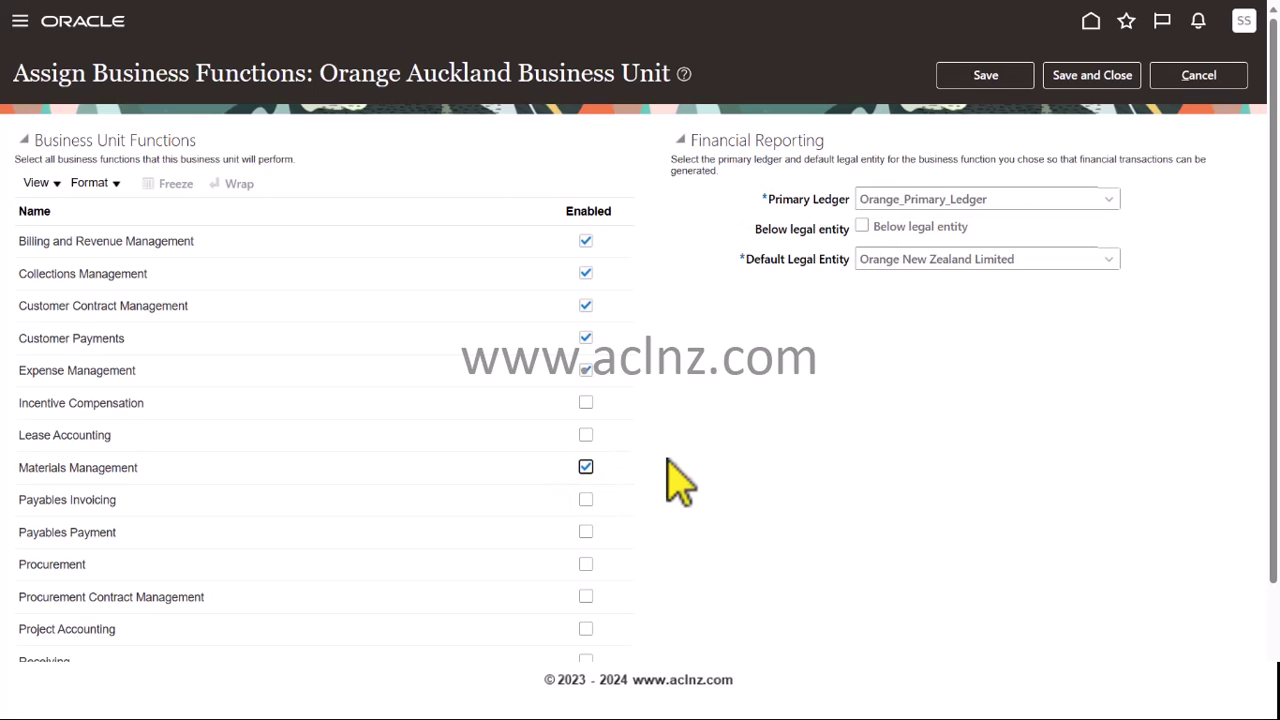
Enable Procurement, Procurement Contracts, Receiving, Revenue Compliance, Sales and Service Request Management.
{"action": "scroll", "coordinate": [657, 471], "scroll_direction": "down", "scroll_amount": 2}
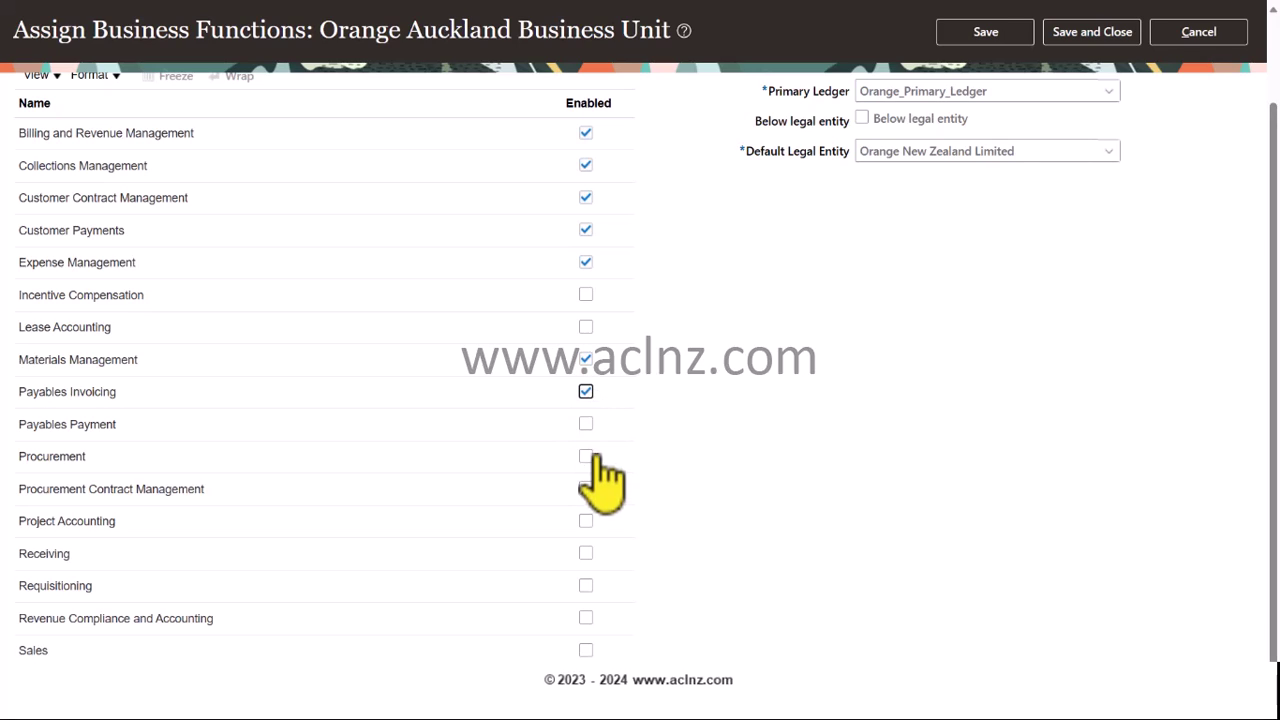
{"action": "left_click", "coordinate": [586, 456]}
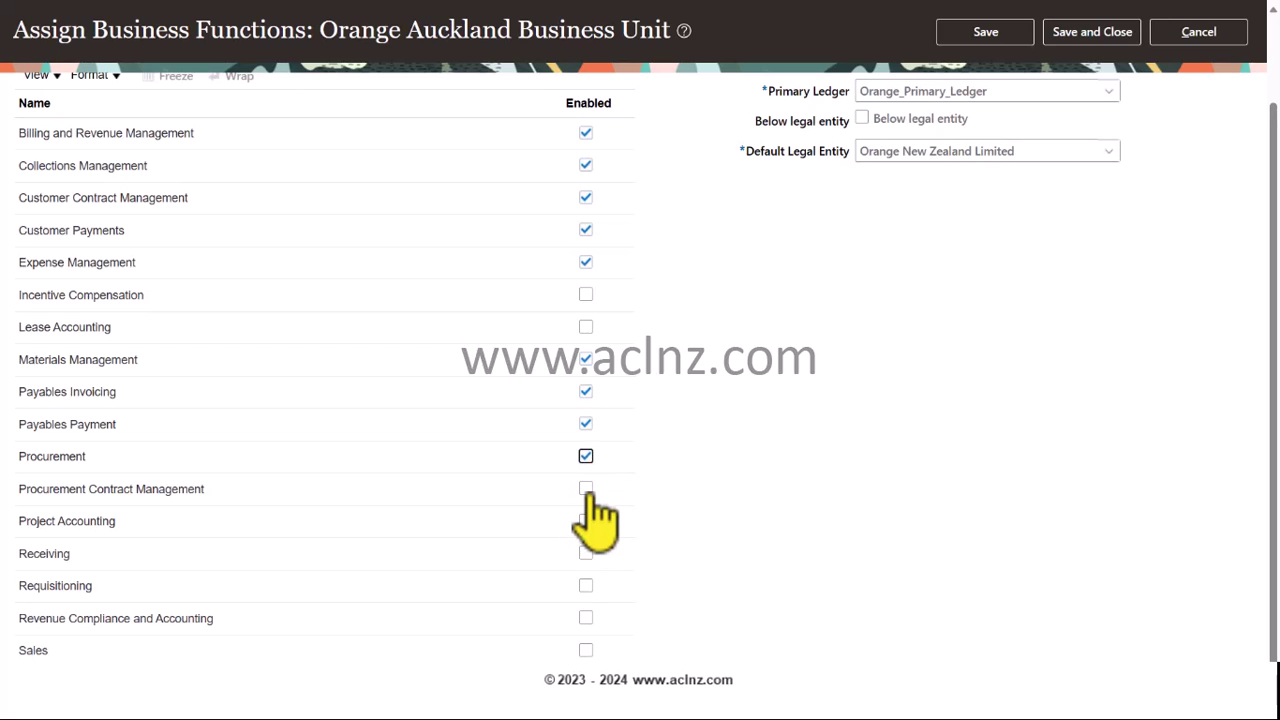
{"action": "left_click", "coordinate": [586, 488]}
{"action": "scroll", "coordinate": [609, 470], "scroll_direction": "down", "scroll_amount": 1}
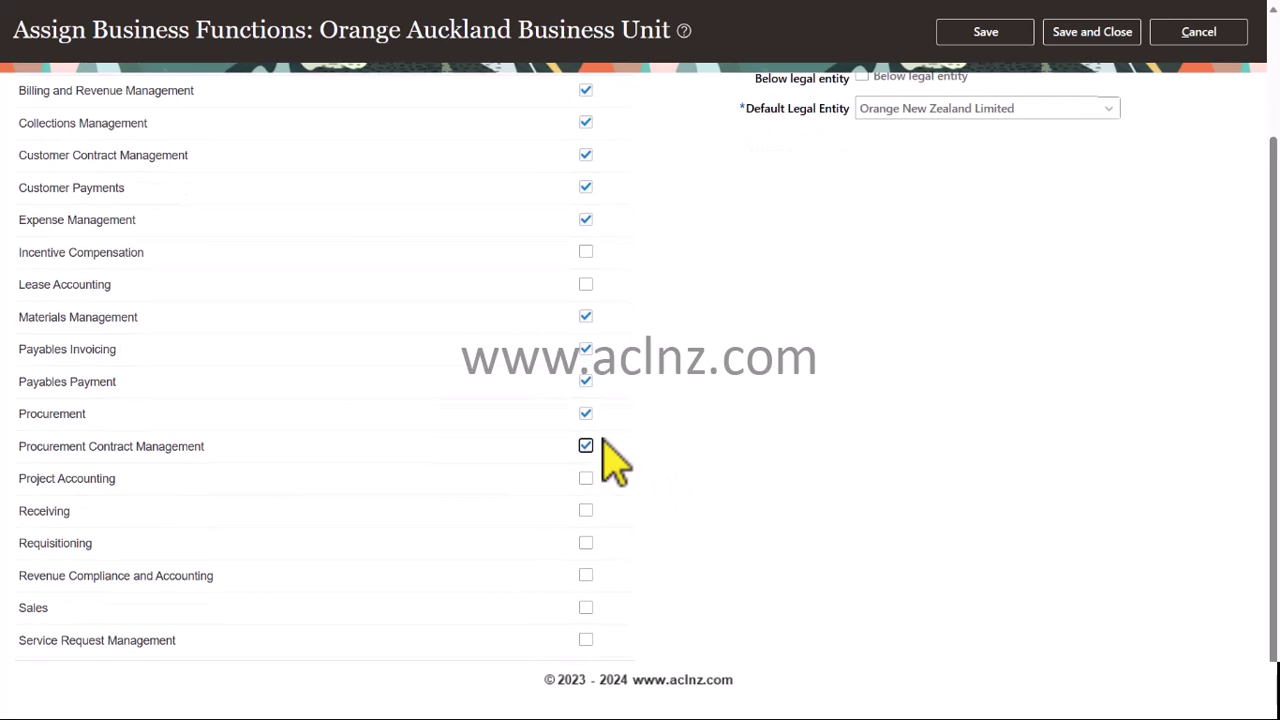
{"action": "left_click", "coordinate": [586, 511]}
{"action": "left_click", "coordinate": [586, 576]}
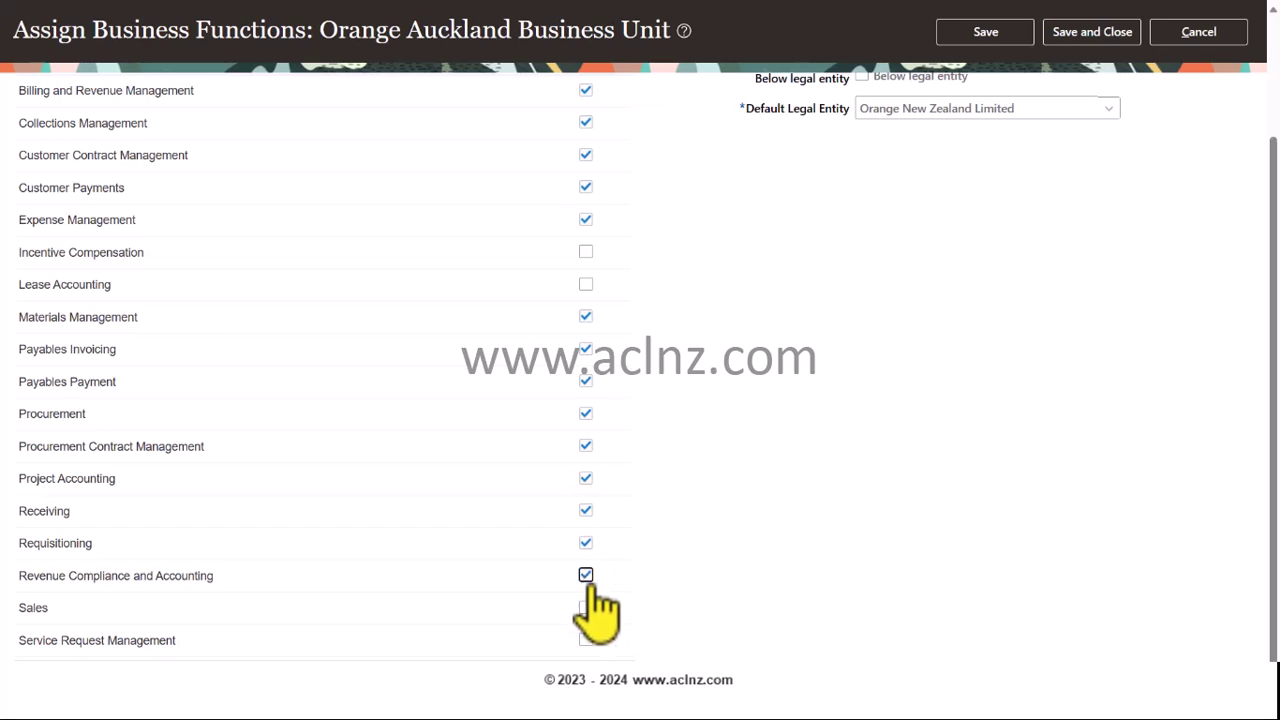
{"action": "left_click", "coordinate": [586, 608]}
{"action": "left_click", "coordinate": [586, 641]}
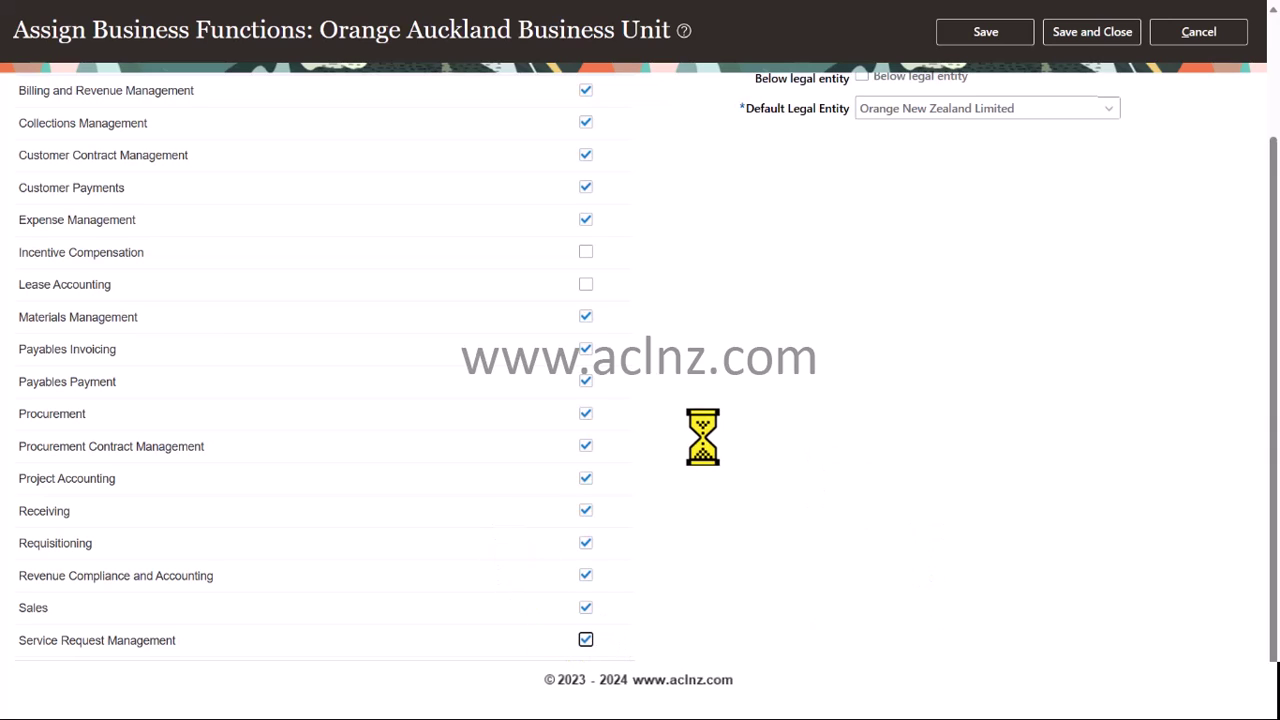
{"action": "scroll", "coordinate": [702, 437], "scroll_direction": "up", "scroll_amount": 2}
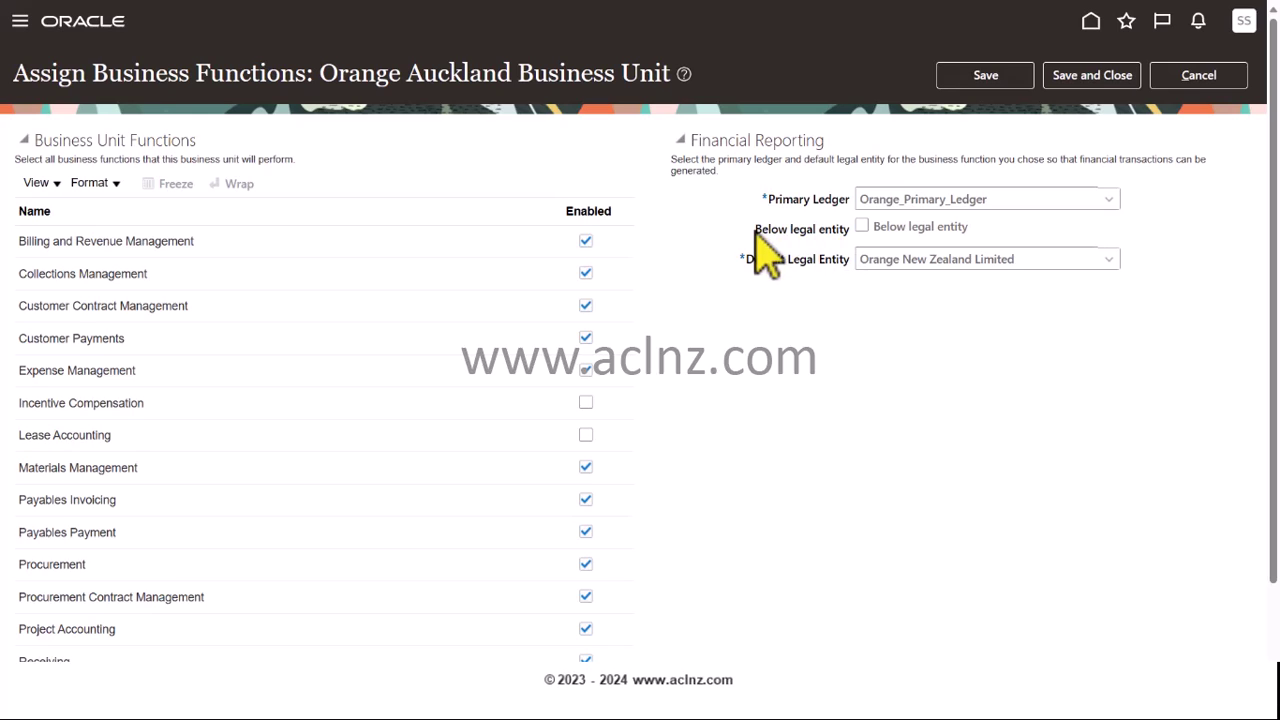
Dismiss the Below legal entity warning and save the Orange Auckland assignments.
{"action": "left_click", "coordinate": [862, 226]}
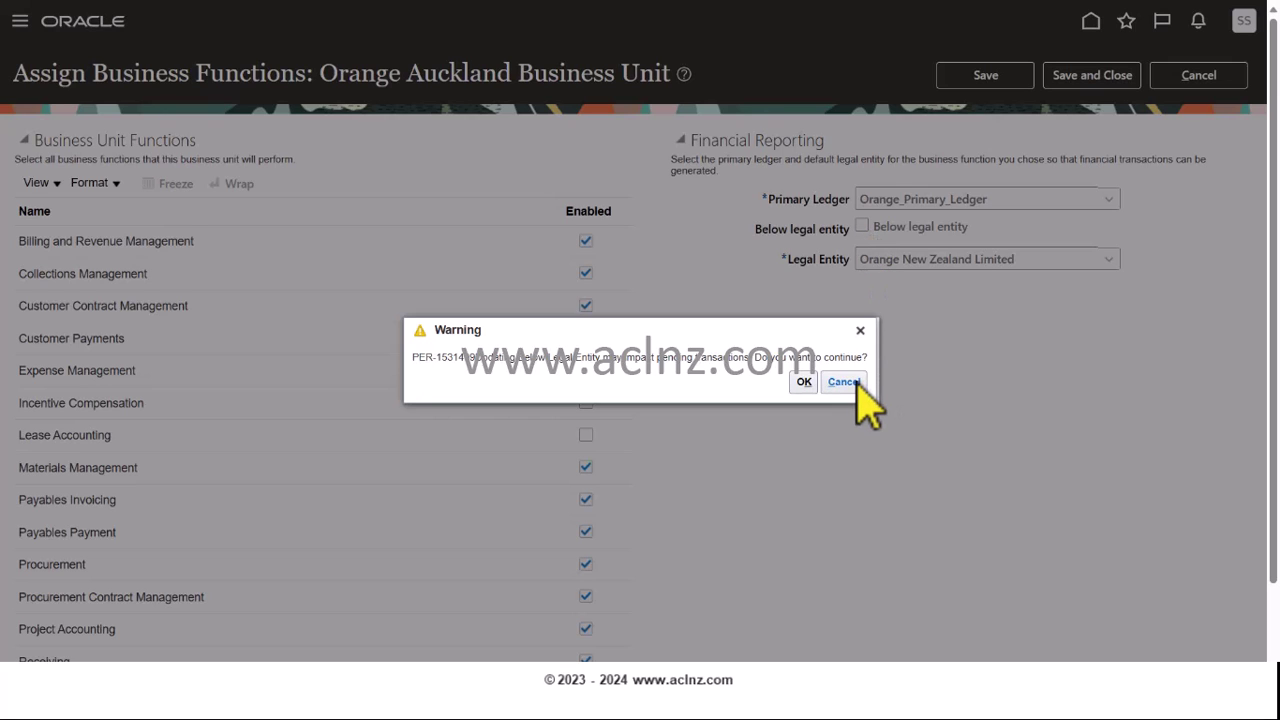
{"action": "left_click", "coordinate": [804, 381]}
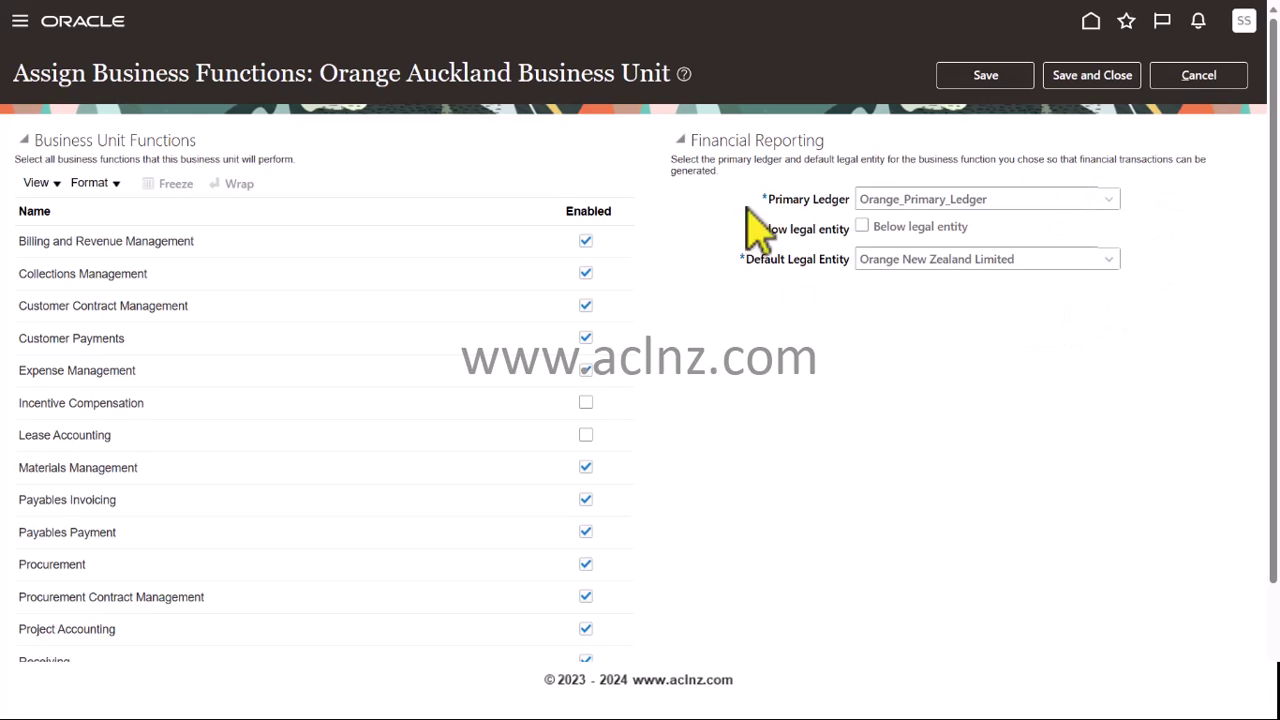
{"action": "left_click", "coordinate": [1095, 78]}
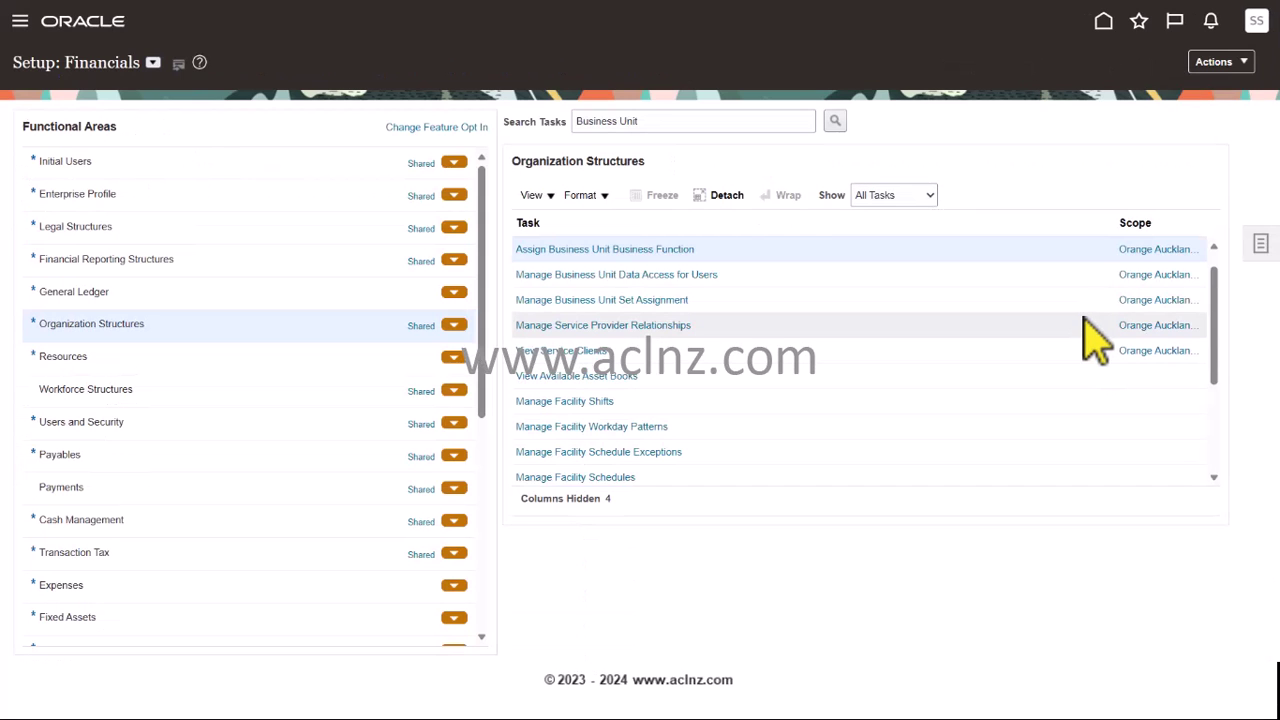
Set the task scope to Wellington Orange Business Unit via Select and Add.
{"action": "left_click", "coordinate": [1163, 256]}
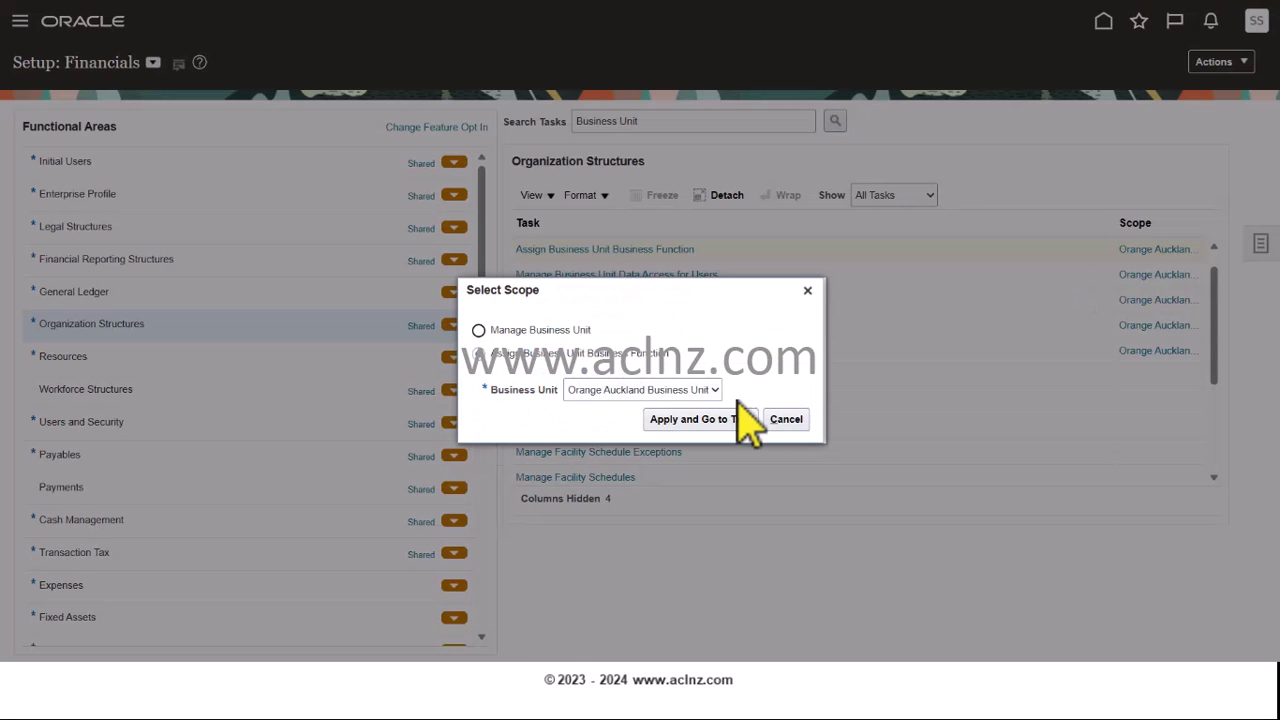
{"action": "left_click", "coordinate": [715, 390]}
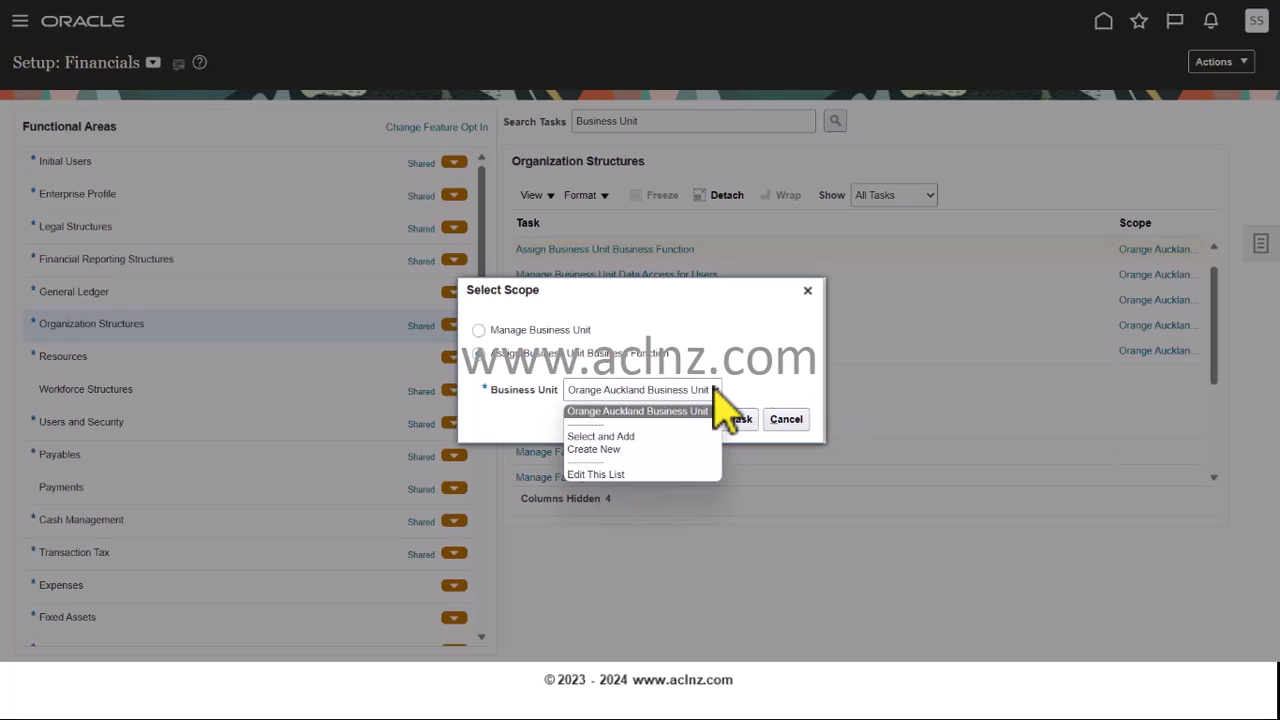
{"action": "left_click", "coordinate": [647, 437]}
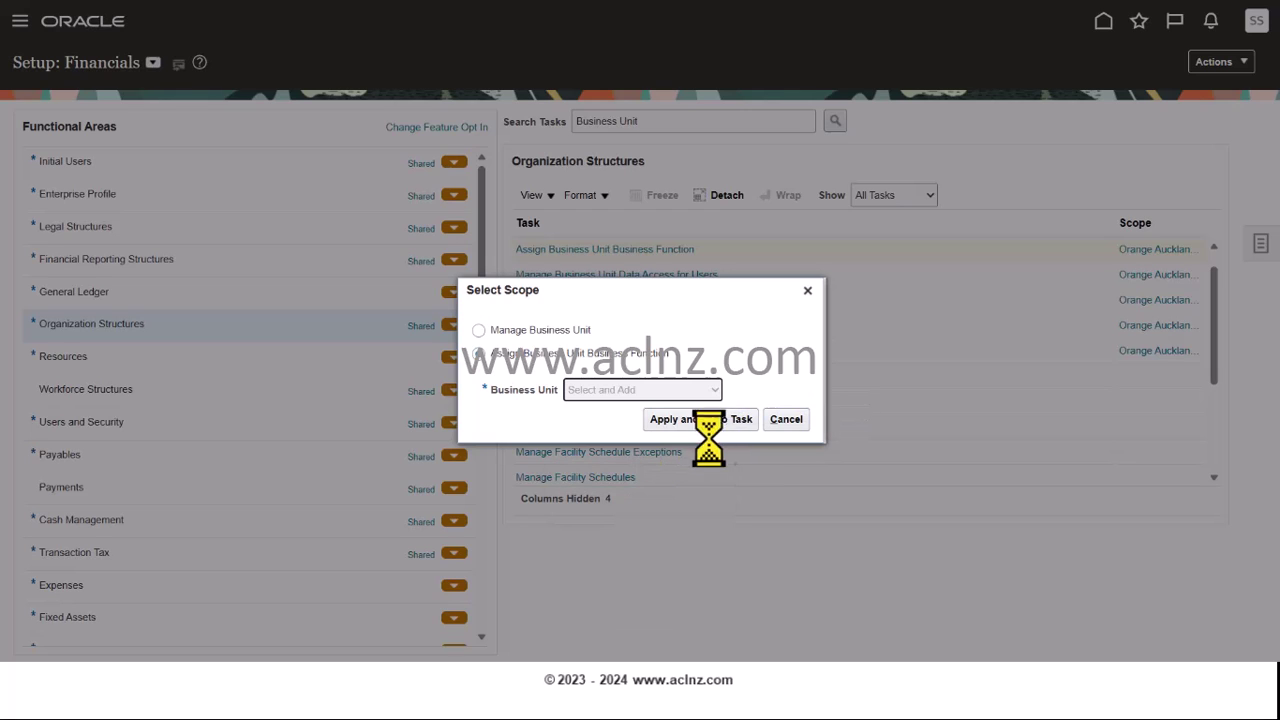
{"action": "left_click", "coordinate": [735, 420]}
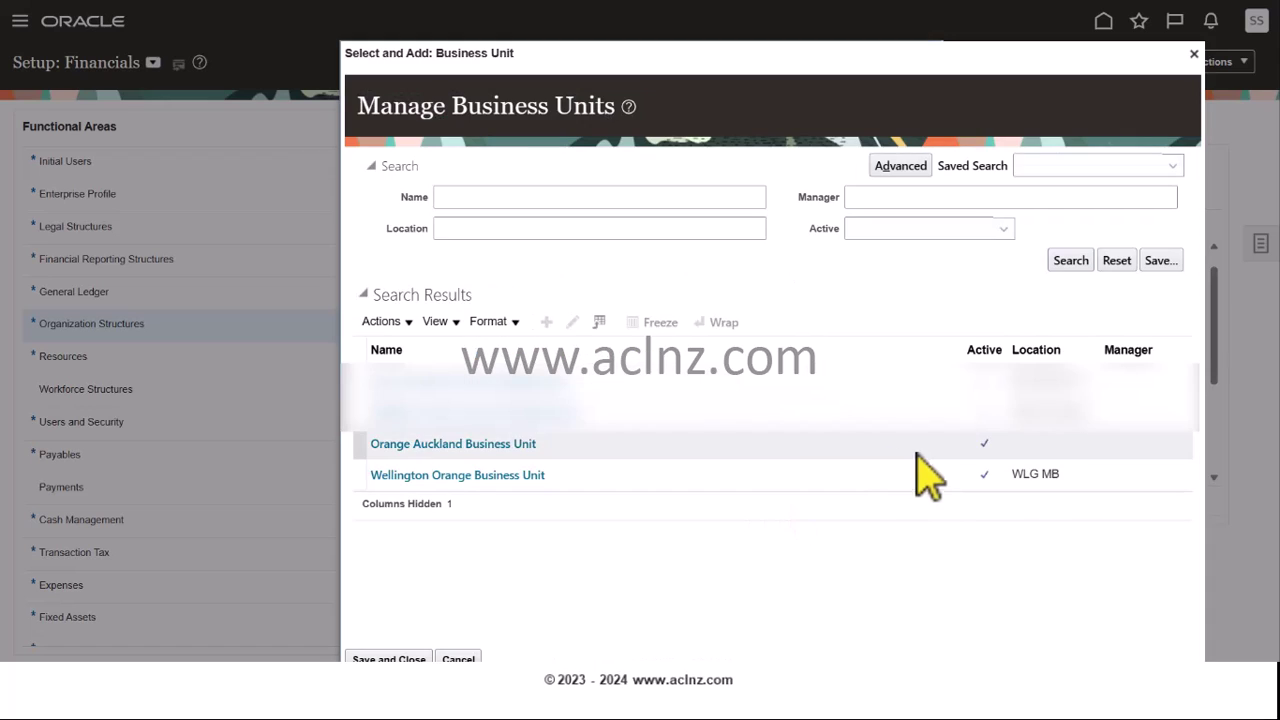
{"action": "left_click", "coordinate": [581, 476]}
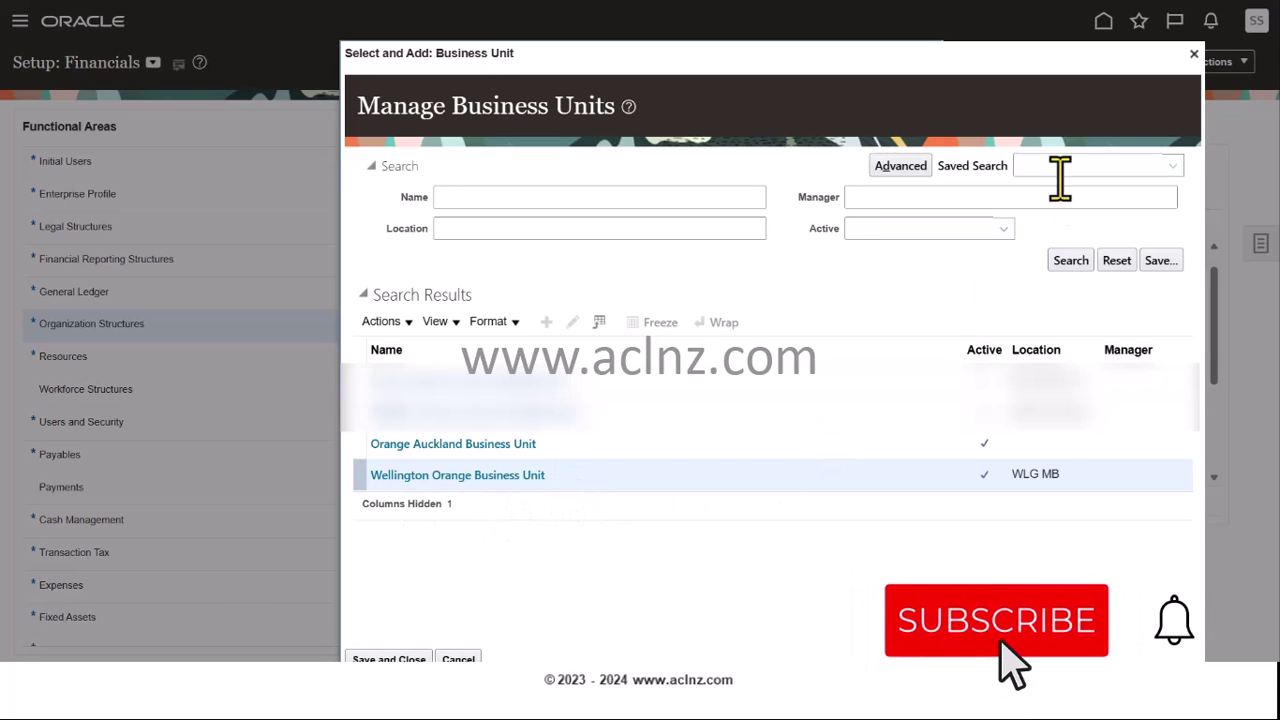
{"action": "left_click", "coordinate": [397, 657]}
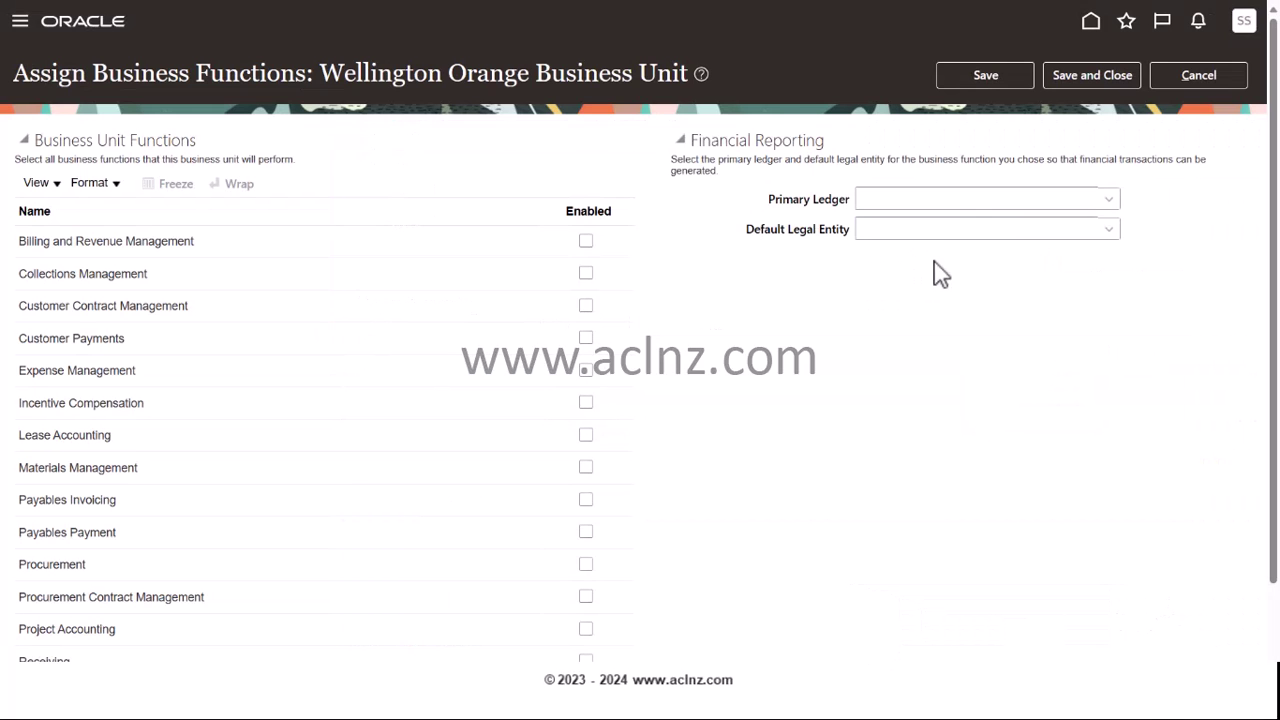
Set Orange_Primary_Ledger, confirm Orange New Zealand Limited, enable Billing, Collections, Customer Contracts, Customer Payments.
{"action": "left_click", "coordinate": [1109, 199]}
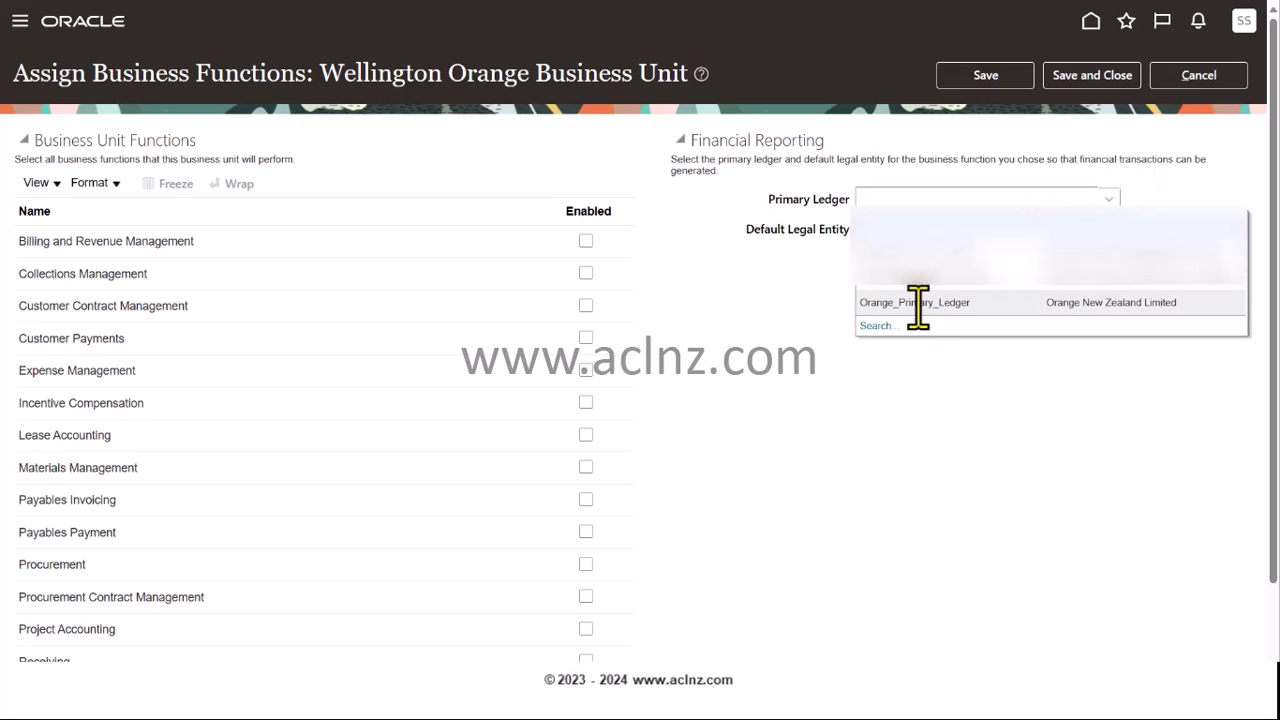
{"action": "left_click", "coordinate": [918, 302]}
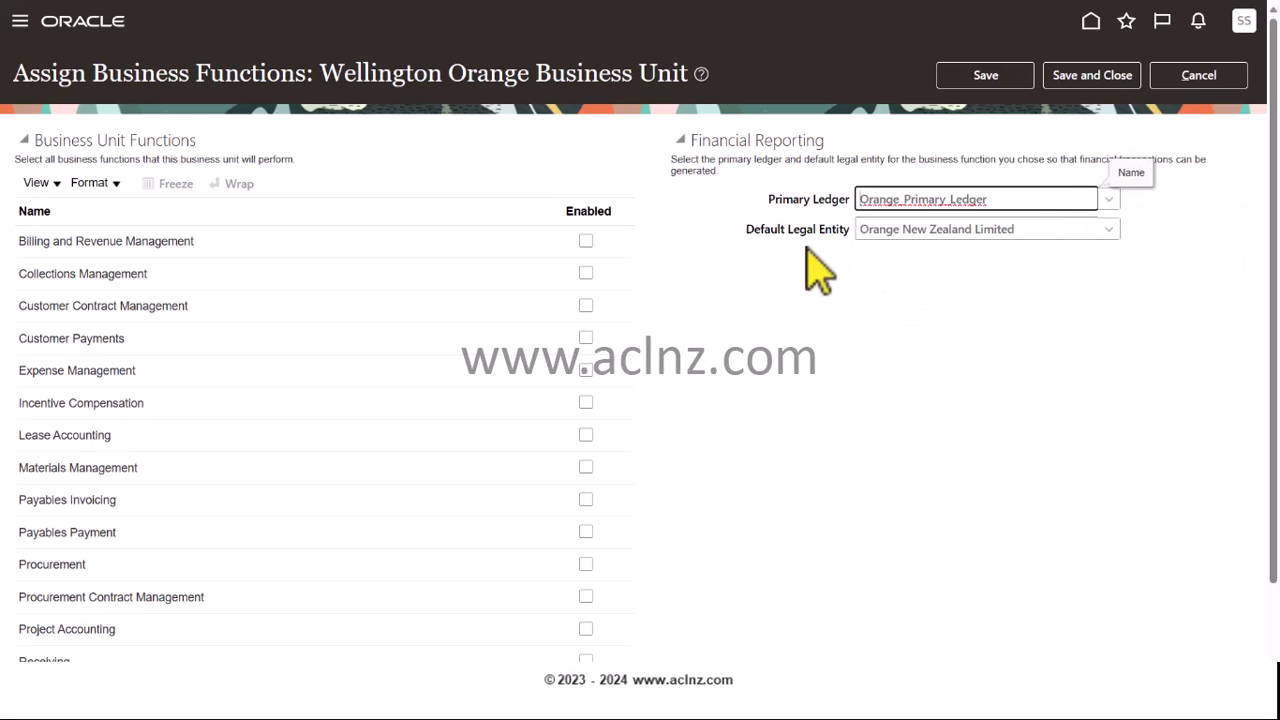
{"action": "left_click", "coordinate": [1025, 229]}
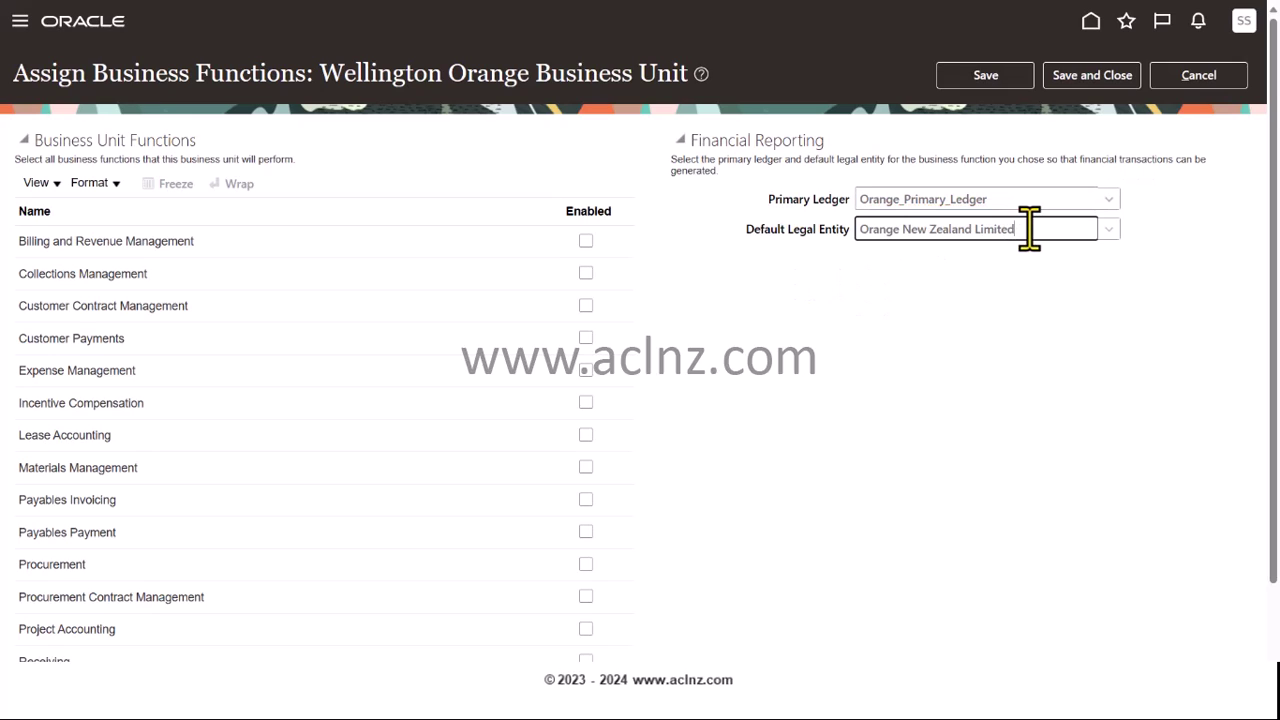
{"action": "left_click", "coordinate": [586, 241]}
{"action": "left_click", "coordinate": [586, 273]}
{"action": "left_click", "coordinate": [586, 305]}
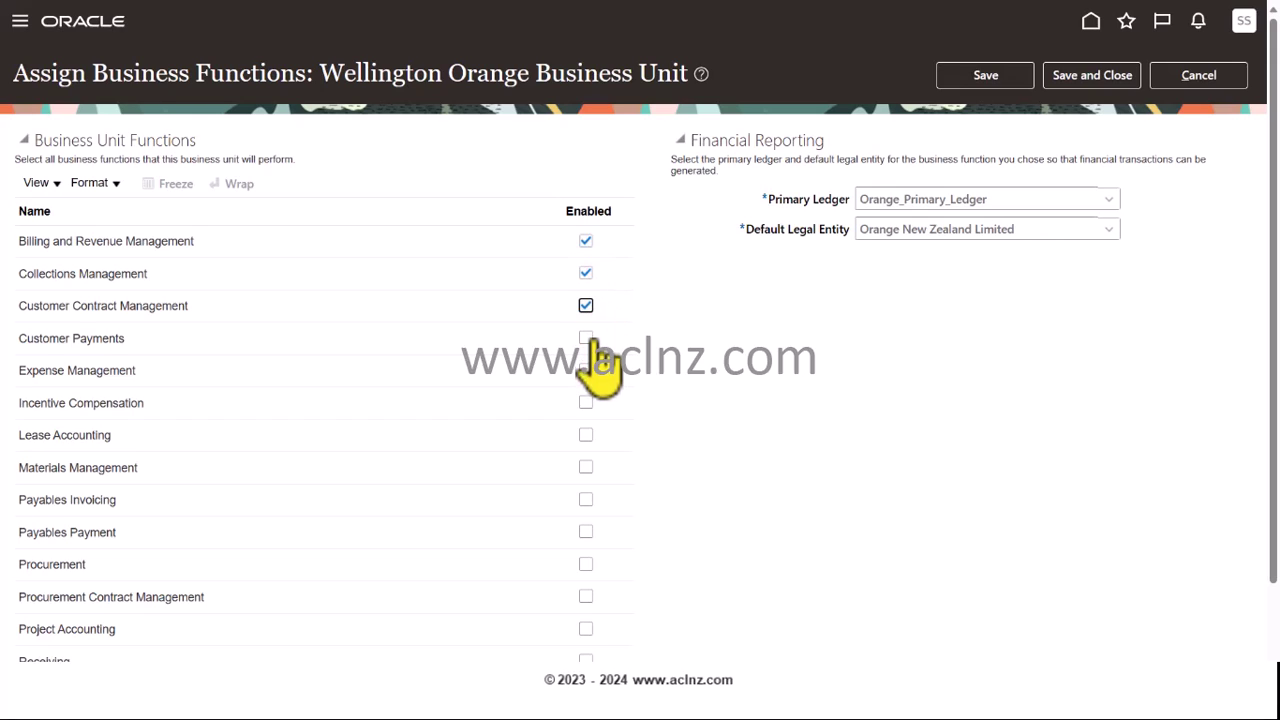
{"action": "left_click", "coordinate": [586, 338]}
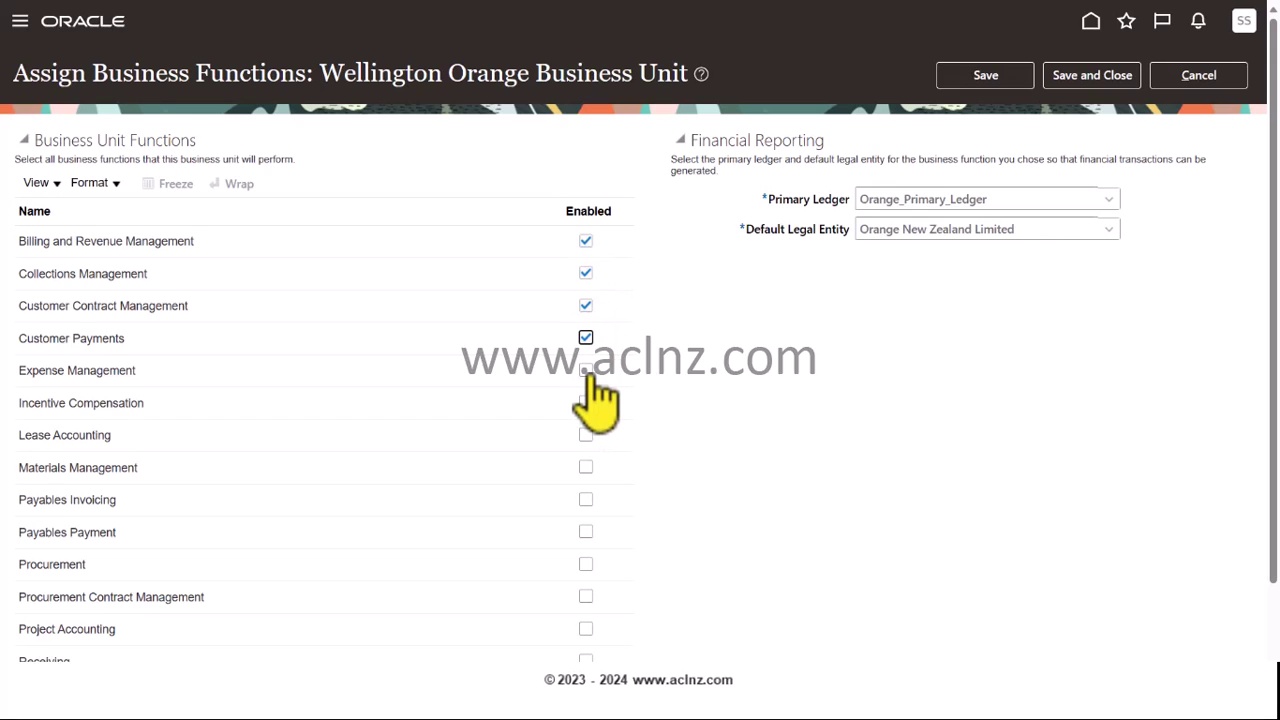
Enable Payables, Procurement, Receiving, Requisitioning, Revenue Compliance and Sales; untick Incentive Compensation.
{"action": "left_click", "coordinate": [586, 402]}
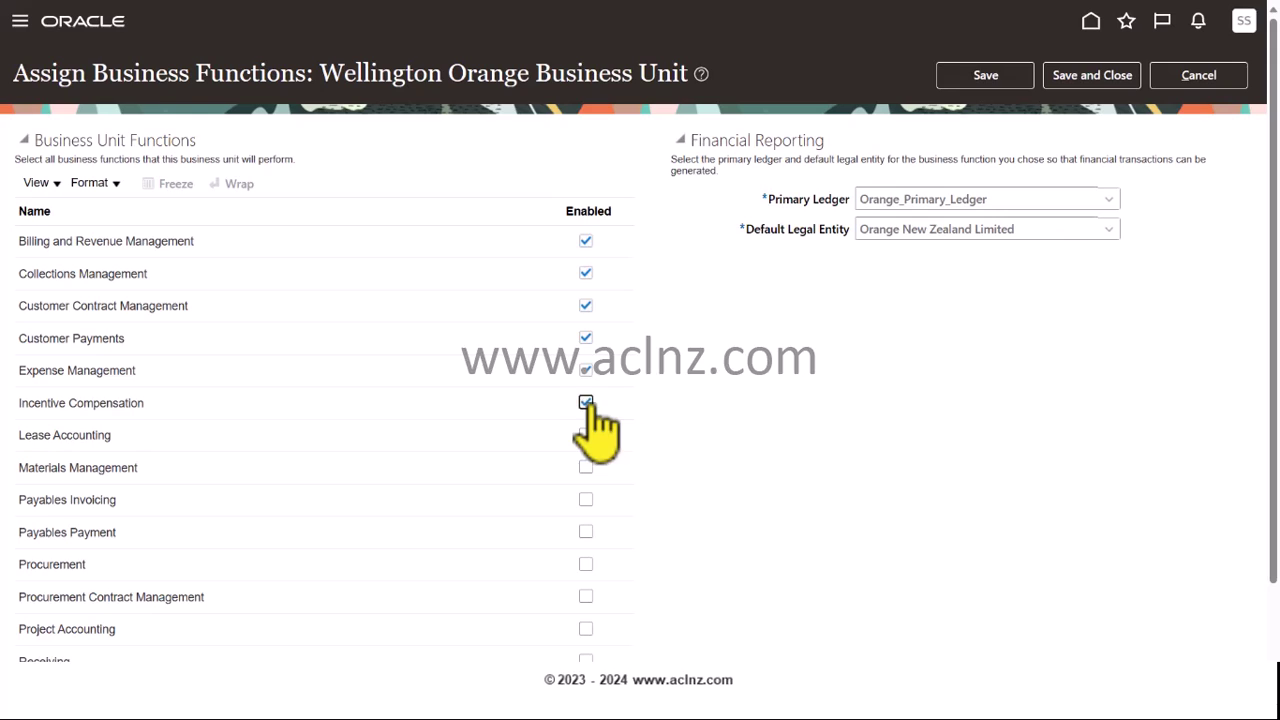
{"action": "left_click", "coordinate": [586, 499]}
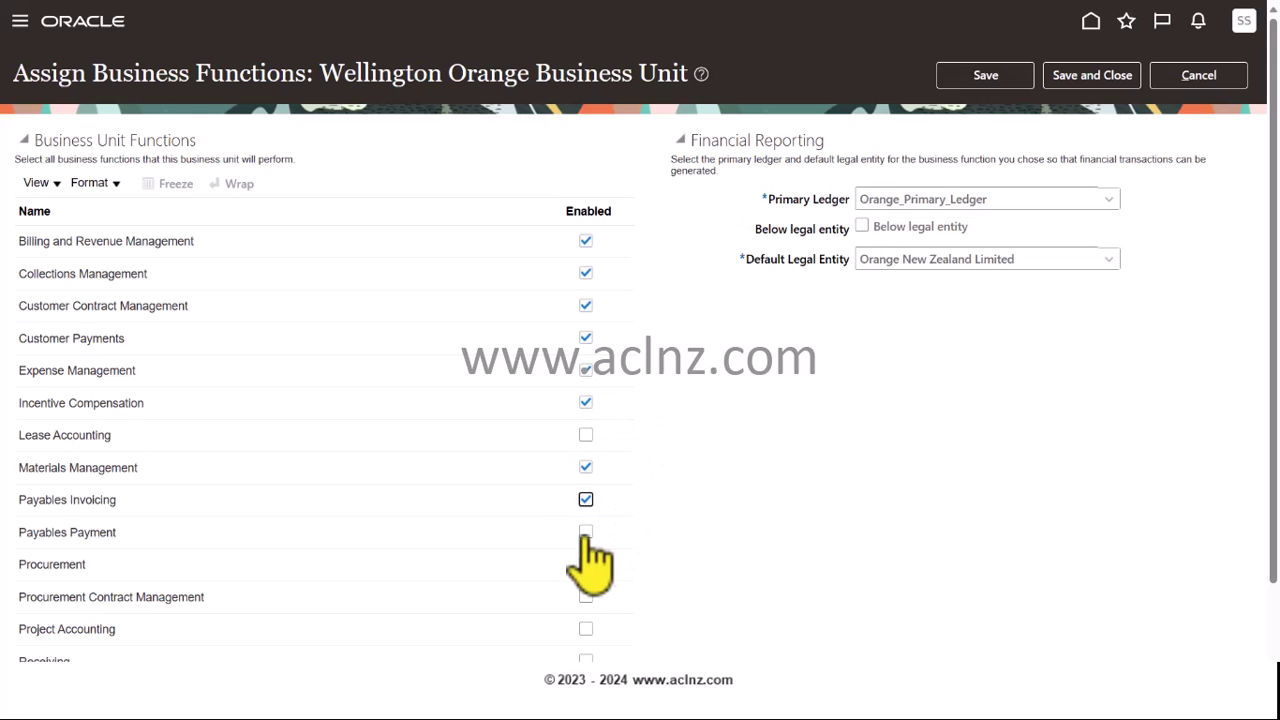
{"action": "left_click", "coordinate": [586, 532]}
{"action": "left_click", "coordinate": [586, 566]}
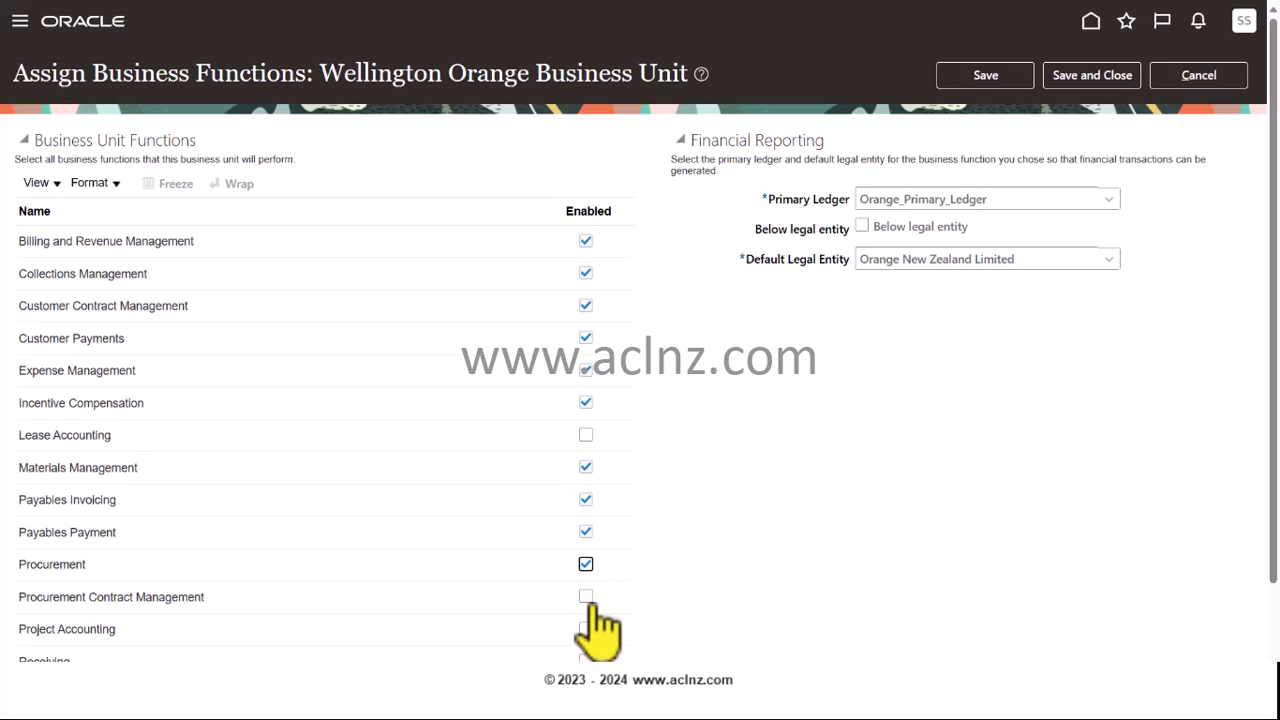
{"action": "left_click", "coordinate": [586, 597]}
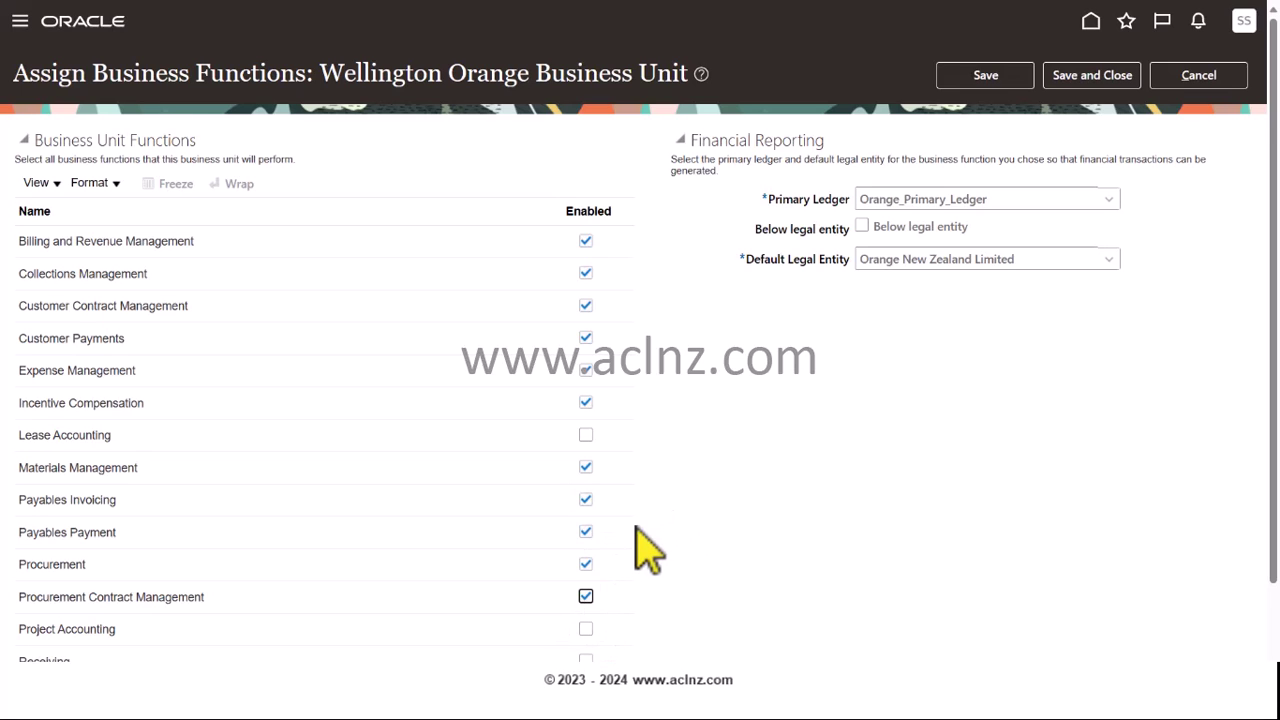
{"action": "scroll", "coordinate": [640, 545], "scroll_direction": "down", "scroll_amount": 2}
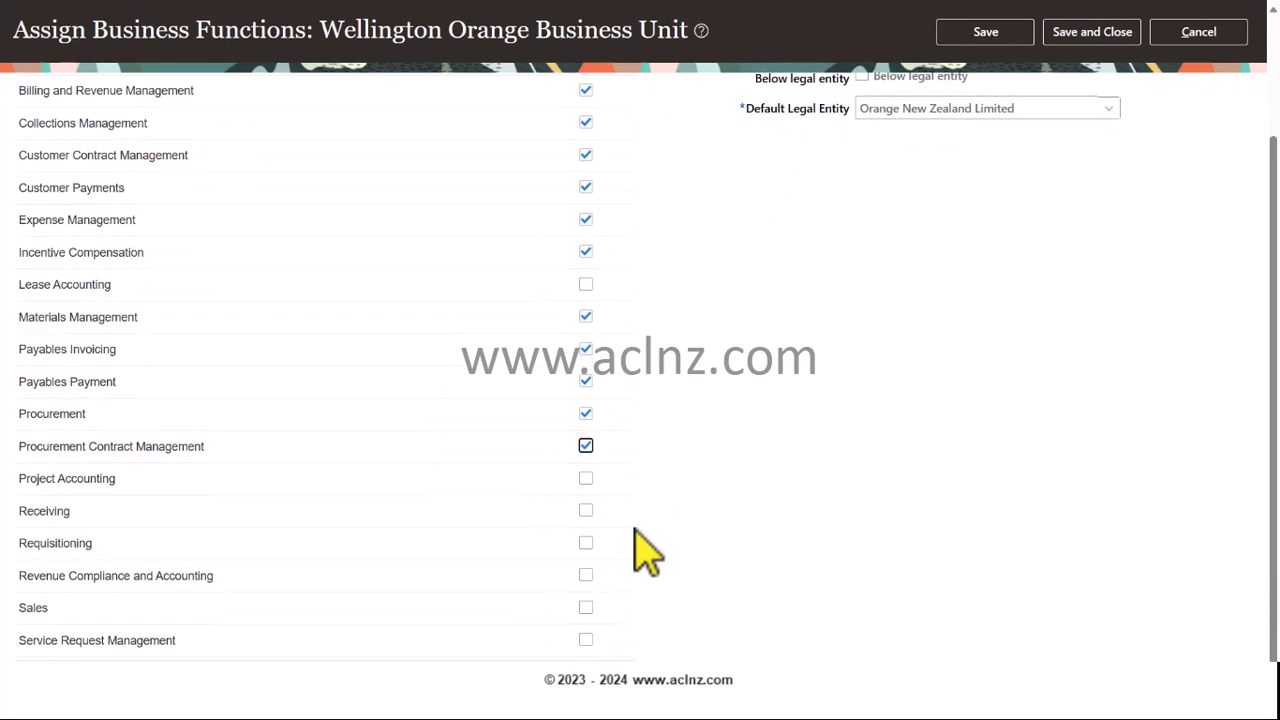
{"action": "left_click", "coordinate": [586, 511]}
{"action": "left_click", "coordinate": [586, 543]}
{"action": "left_click", "coordinate": [586, 575]}
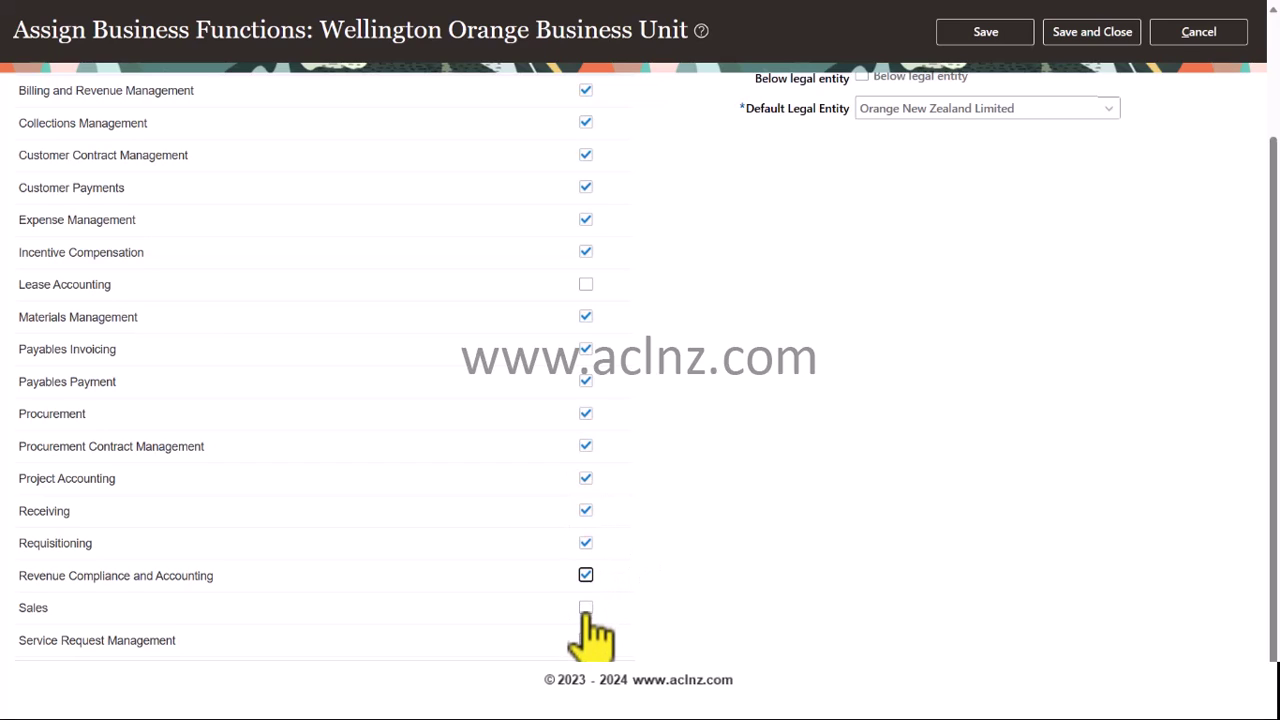
{"action": "left_click", "coordinate": [586, 607]}
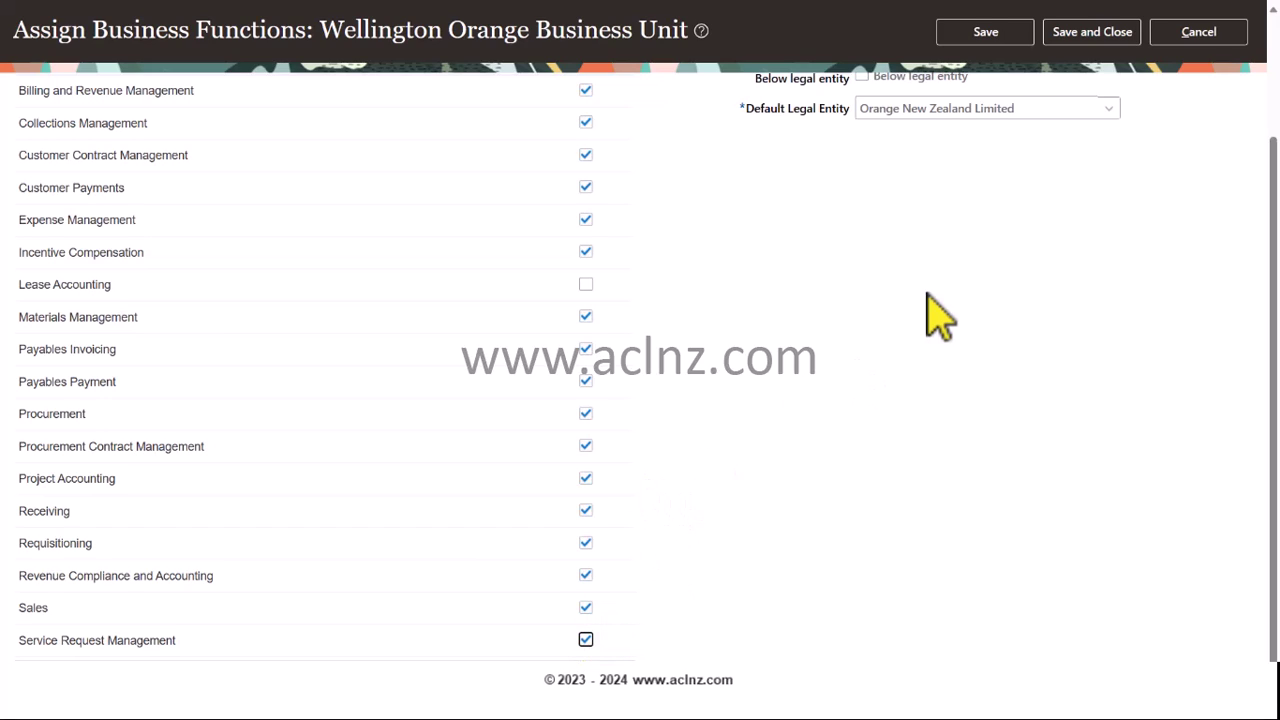
{"action": "left_click", "coordinate": [587, 280]}
{"action": "left_click", "coordinate": [586, 252]}
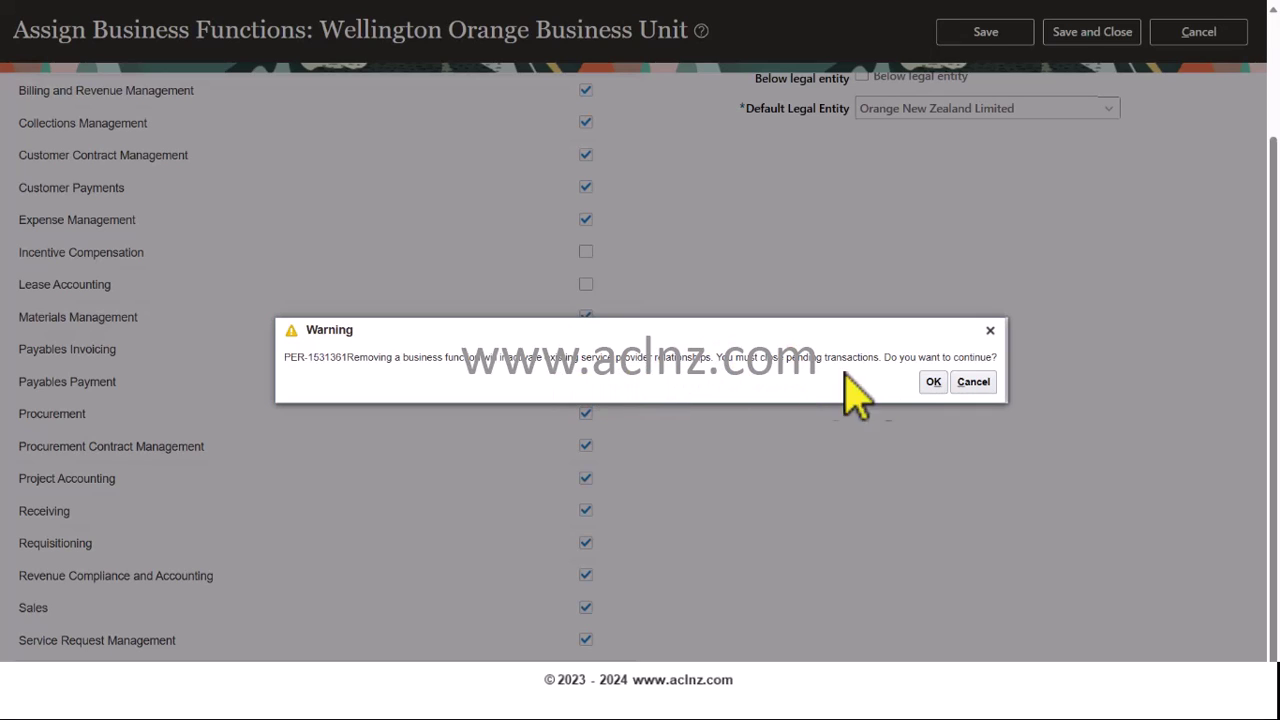
Confirm removing Incentive Compensation and save the Wellington Orange assignments.
{"action": "left_click", "coordinate": [933, 382]}
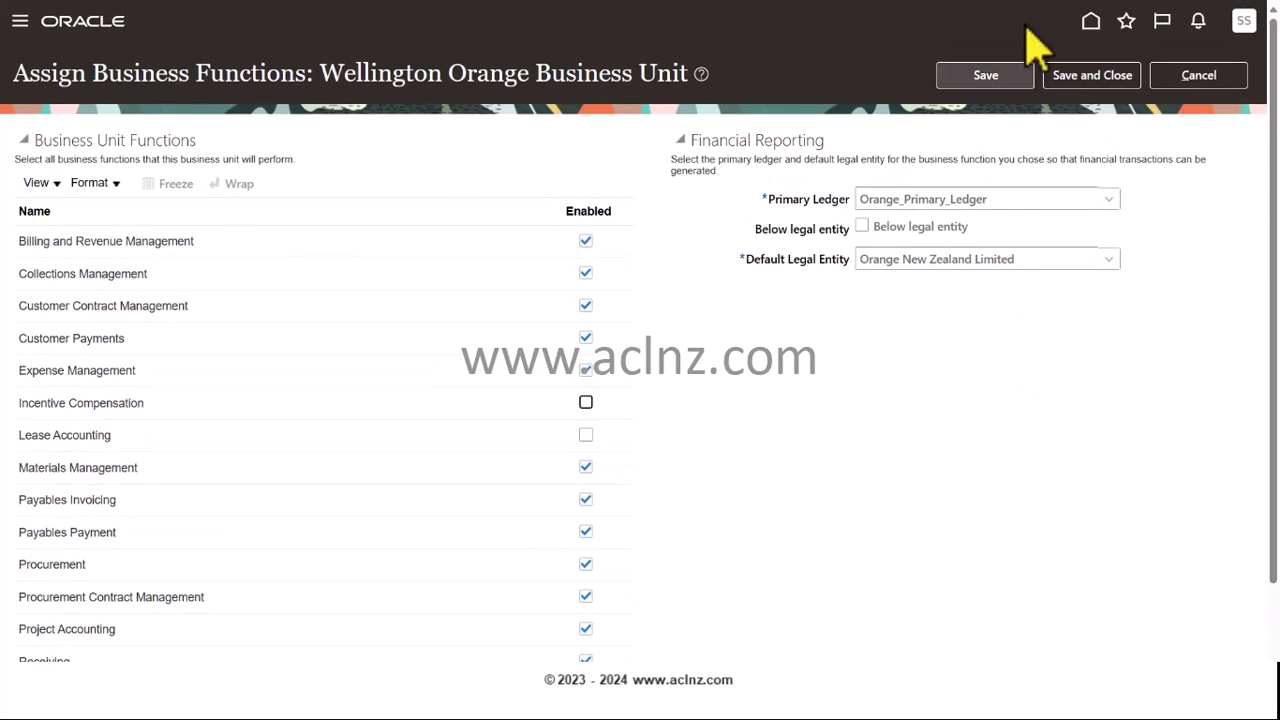
{"action": "left_click", "coordinate": [1095, 78]}
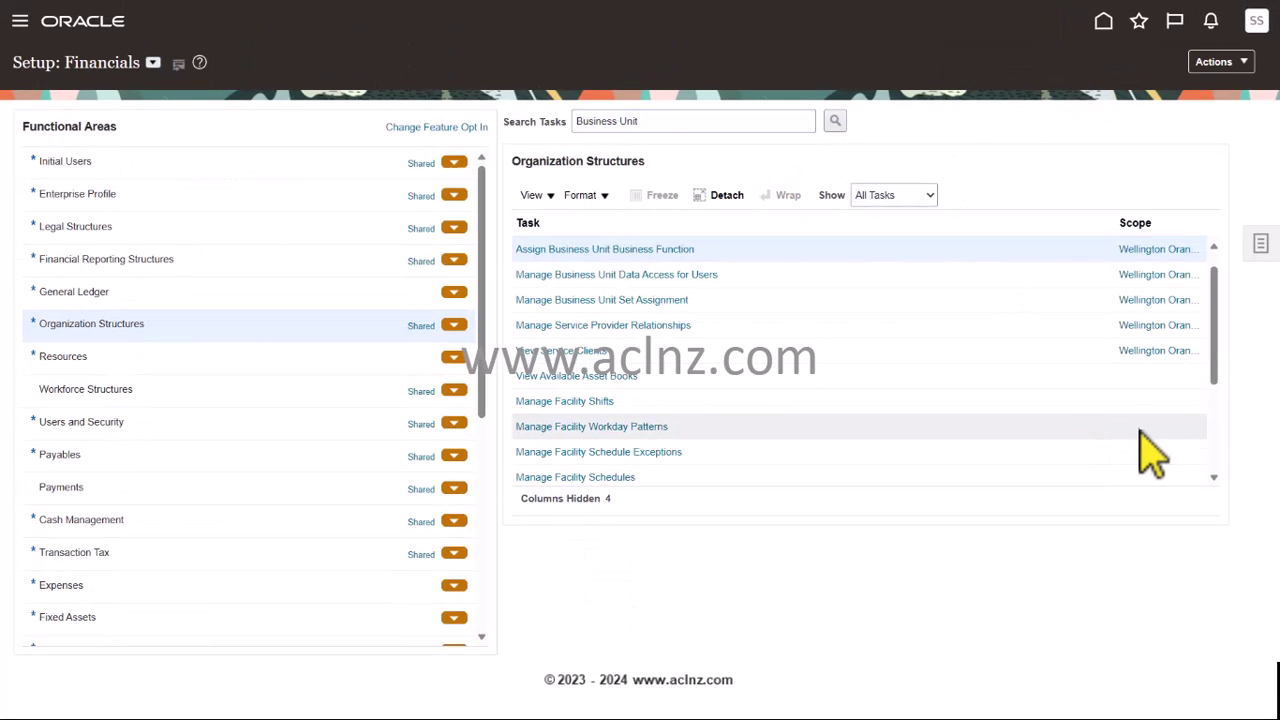